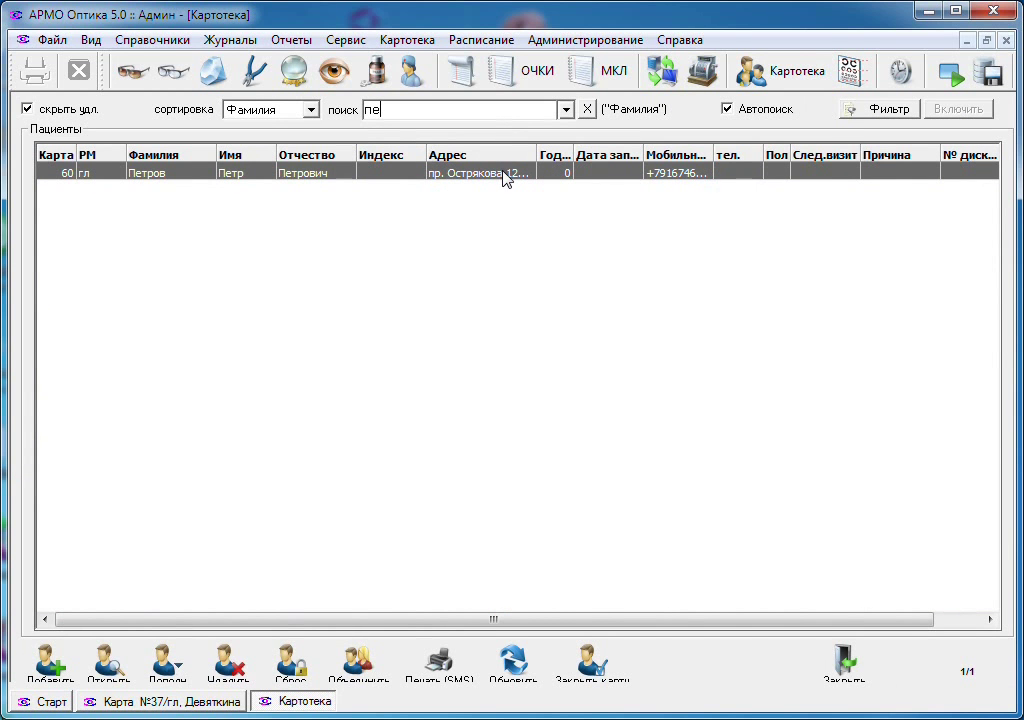
- Open the found patient's card and generate the A4 extract of the existing visit for review
double_click(505, 178)
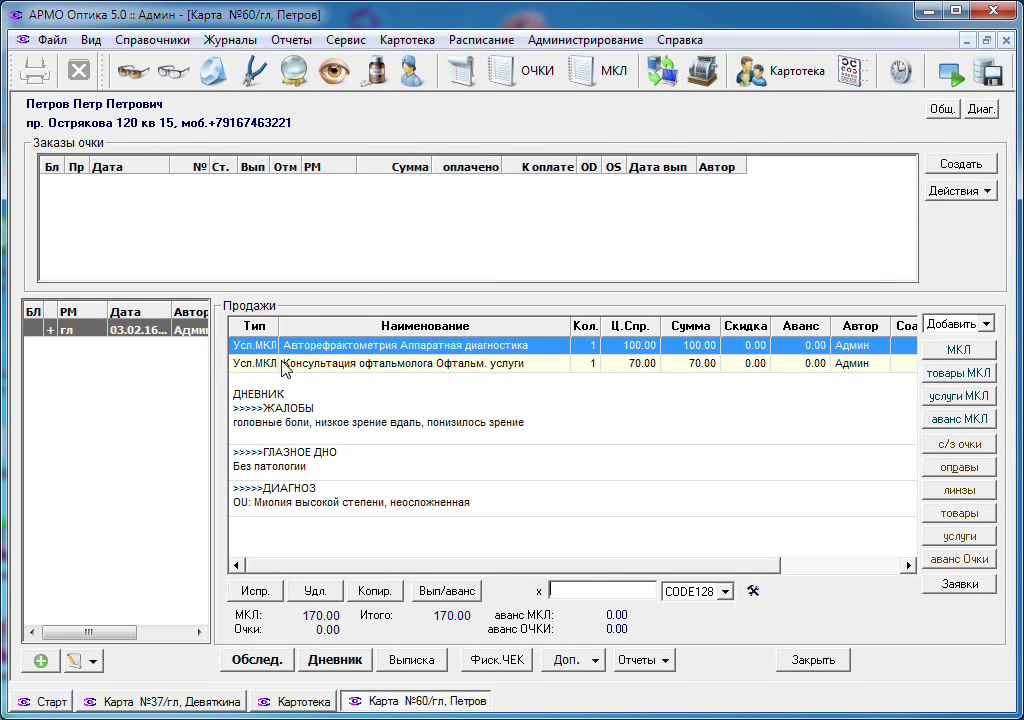
left_click(422, 660)
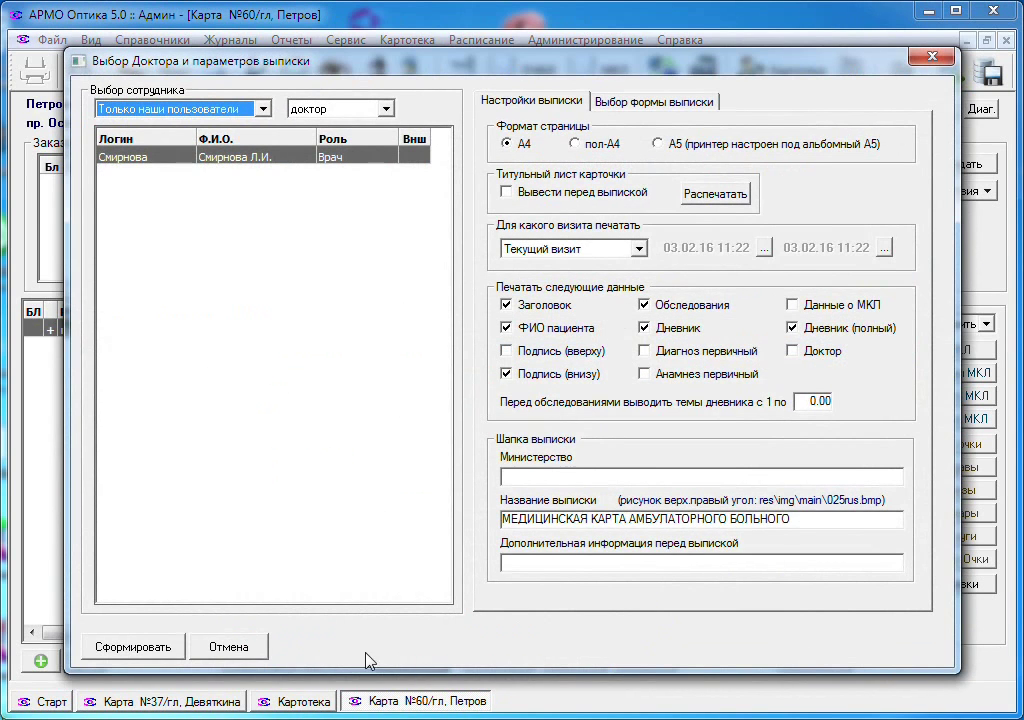
left_click(163, 648)
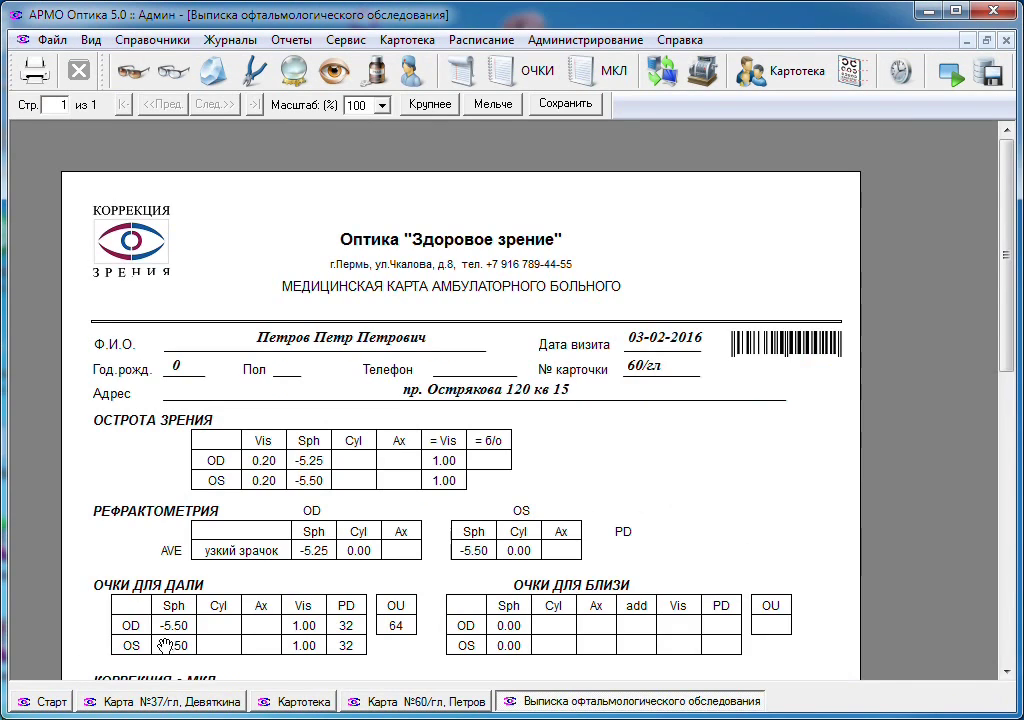
mouse_move(1001, 199)
left_mouse_down()
mouse_move(999, 450)
mouse_move(1000, 272)
mouse_move(1017, 207)
left_mouse_up()
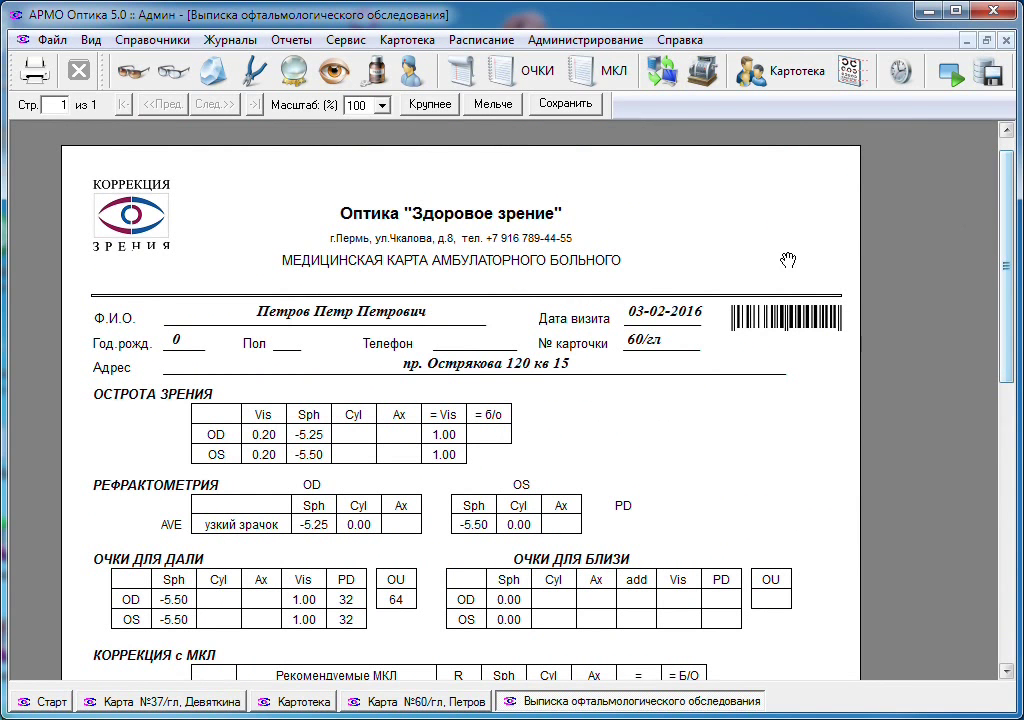
left_click(1006, 41)
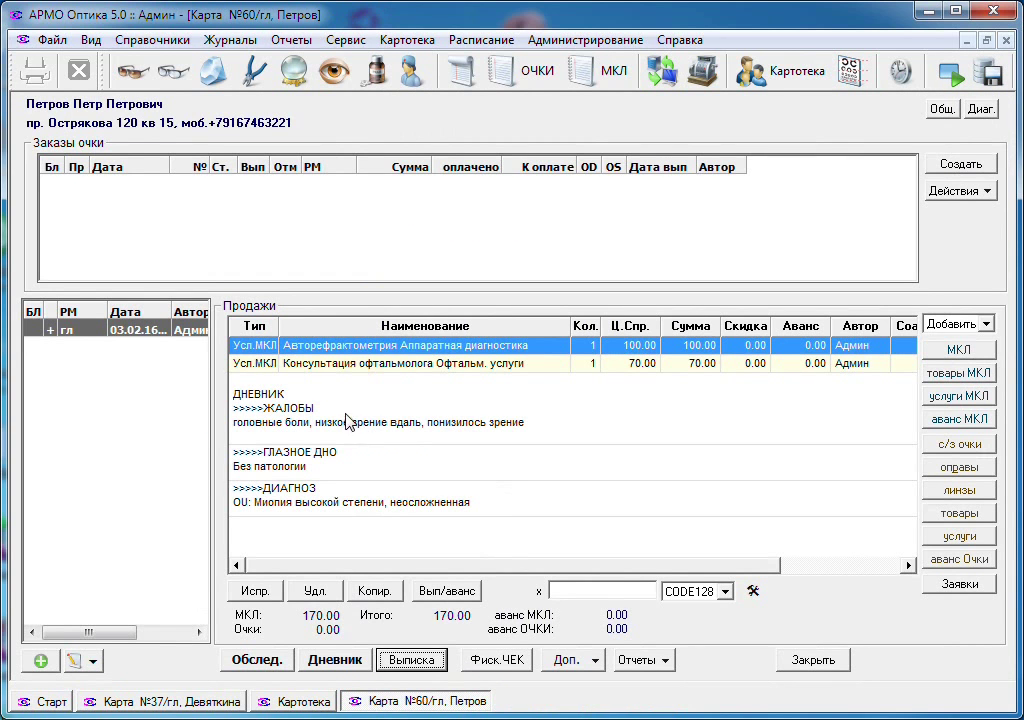
- Add a new visit to the patient's card and fill its visual acuity from the previous examination
left_click(40, 661)
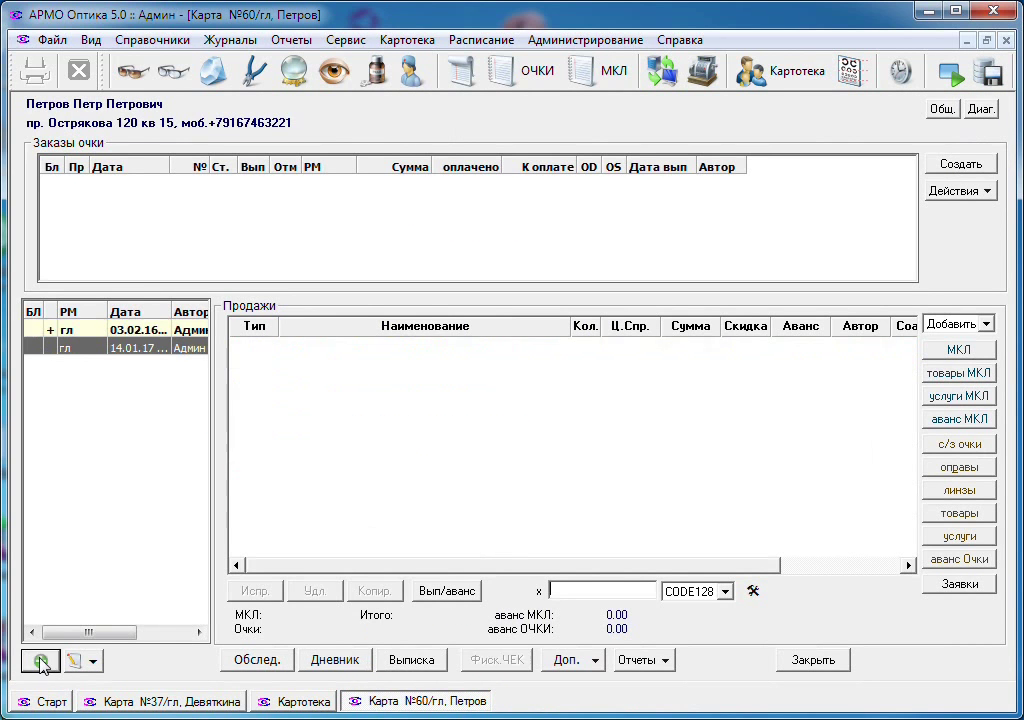
left_click(240, 662)
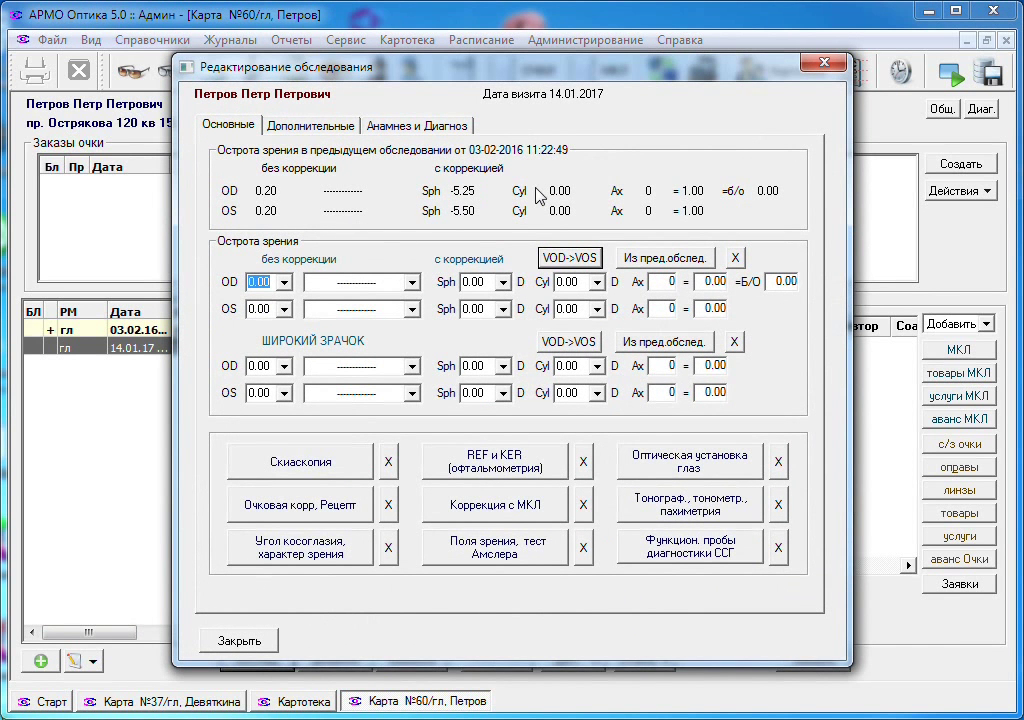
left_click(648, 261)
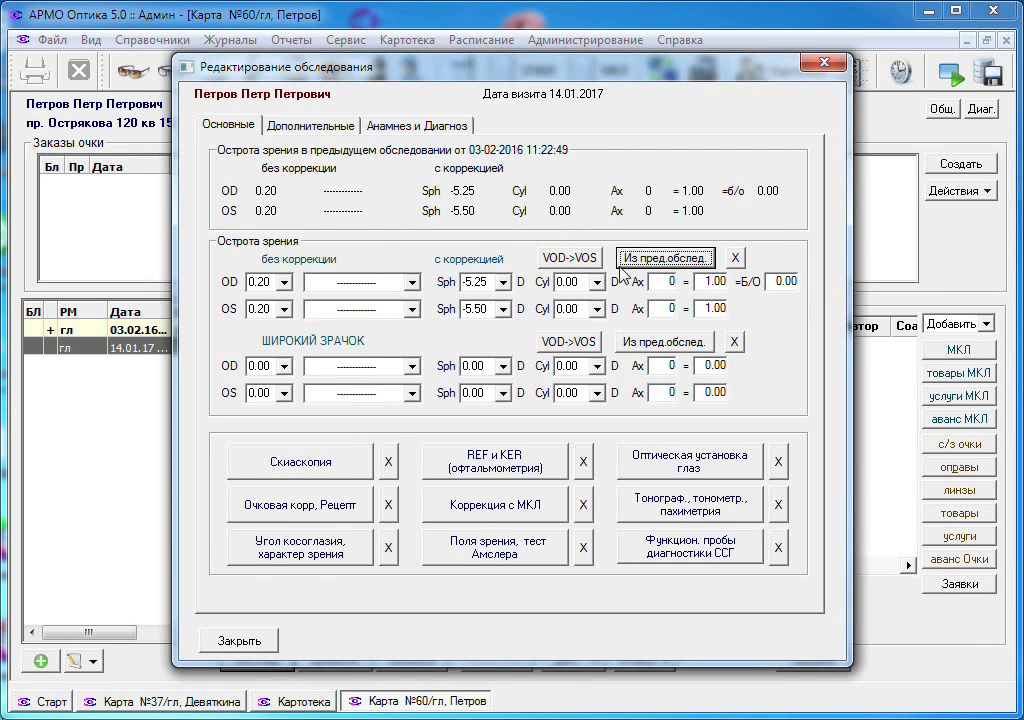
- Review the device connection settings and supported models for REF и KER, and fill the refractometry data from the previous examination
left_click(508, 474)
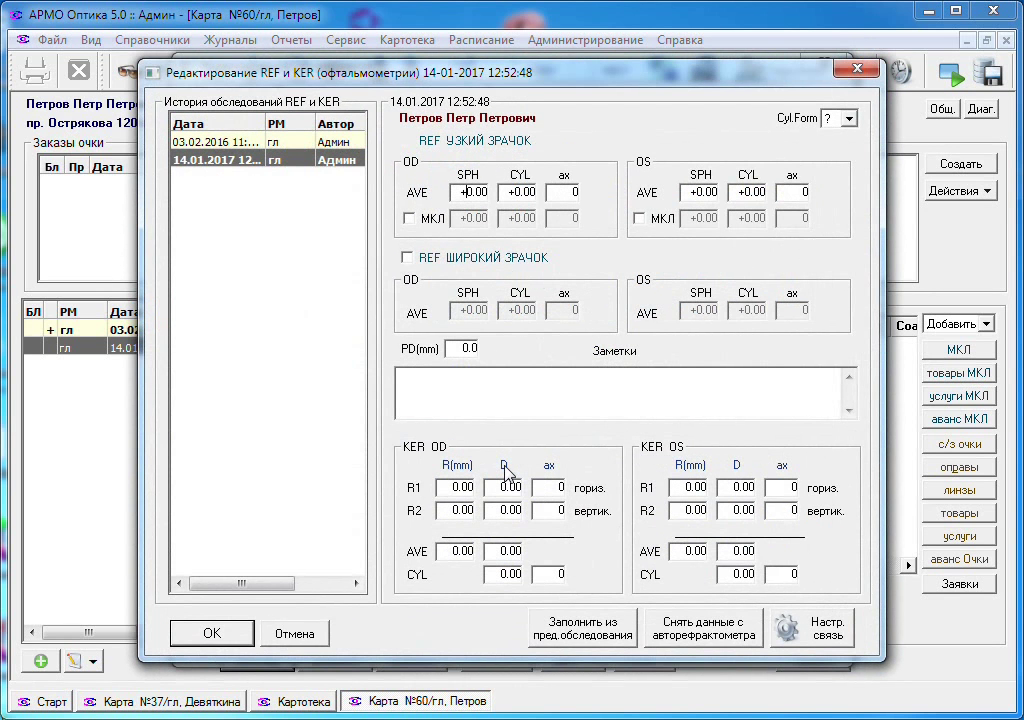
left_click(805, 630)
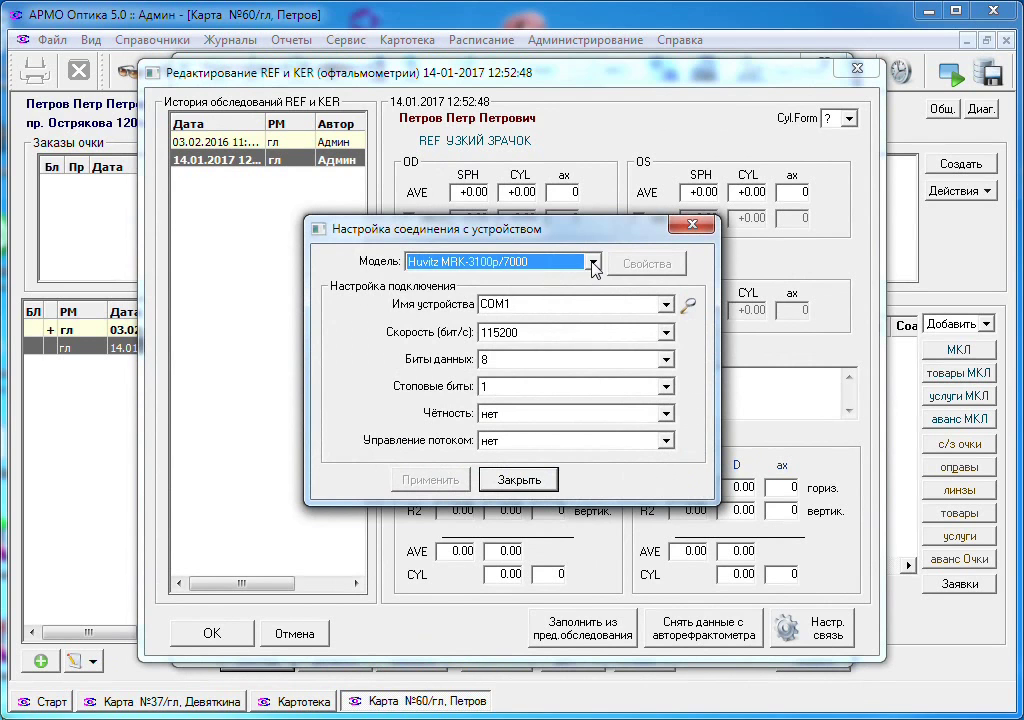
left_click(593, 262)
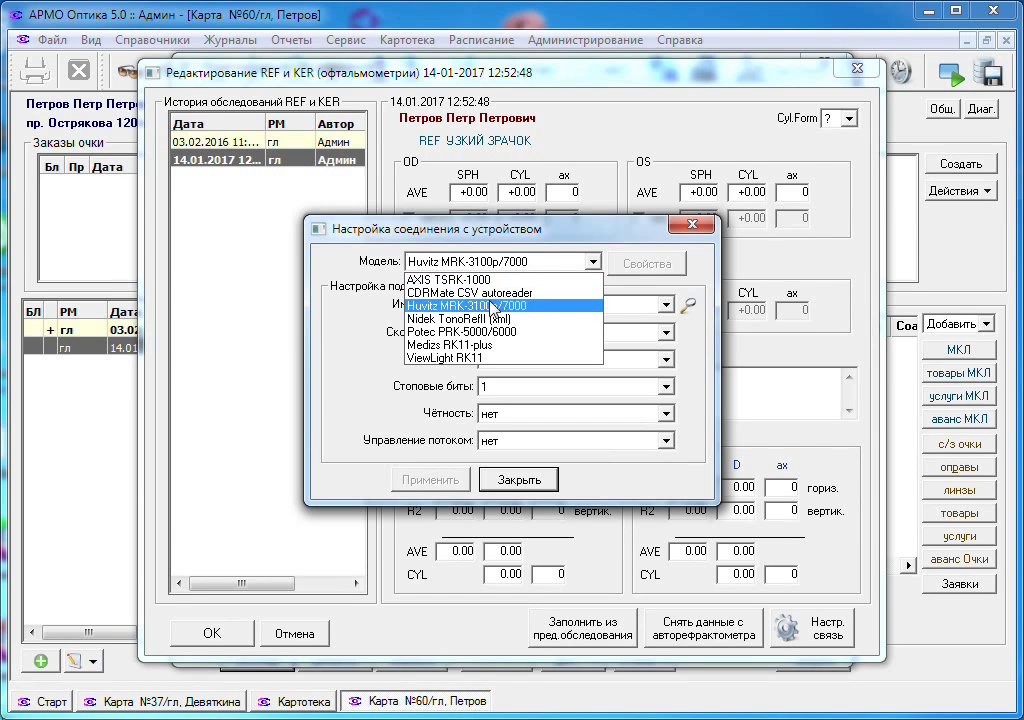
left_click(522, 483)
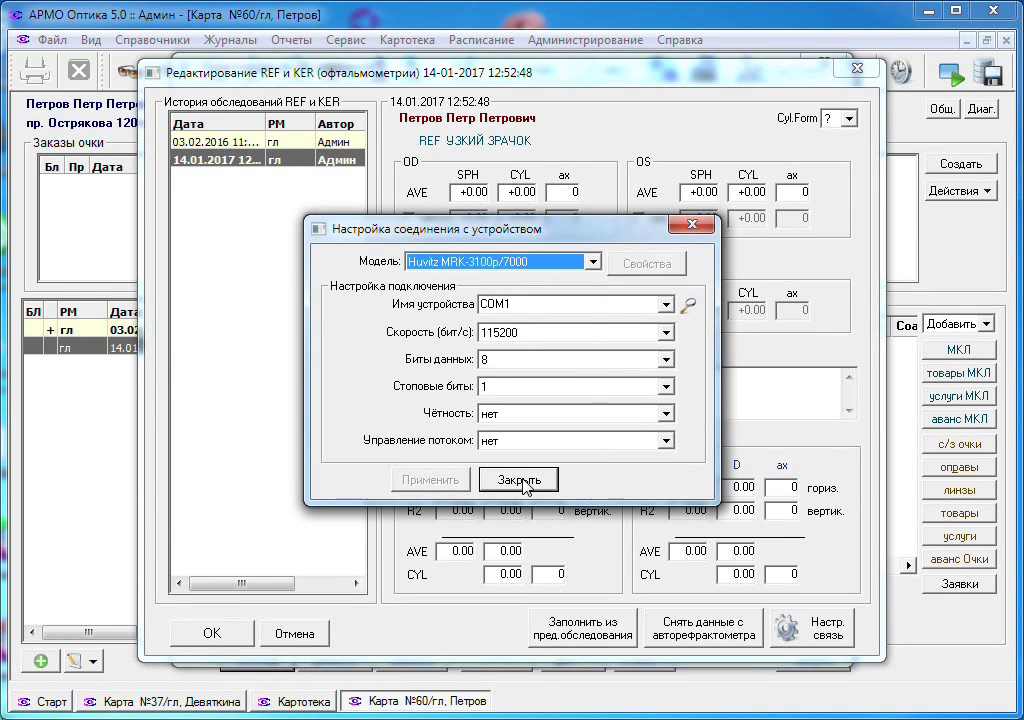
left_click(522, 481)
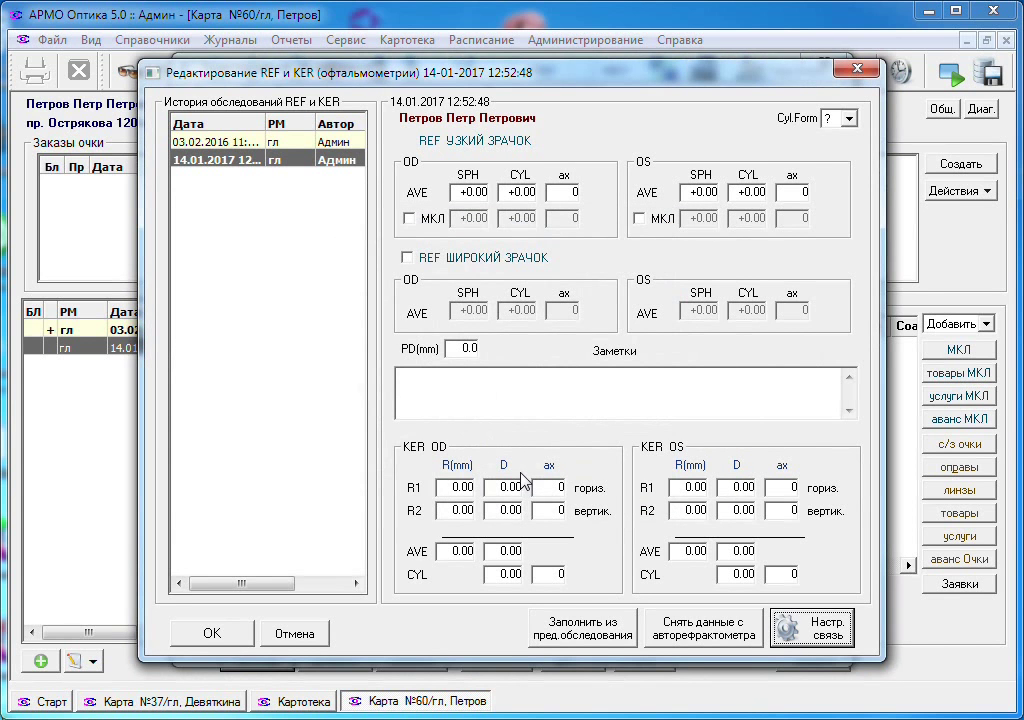
left_click(573, 630)
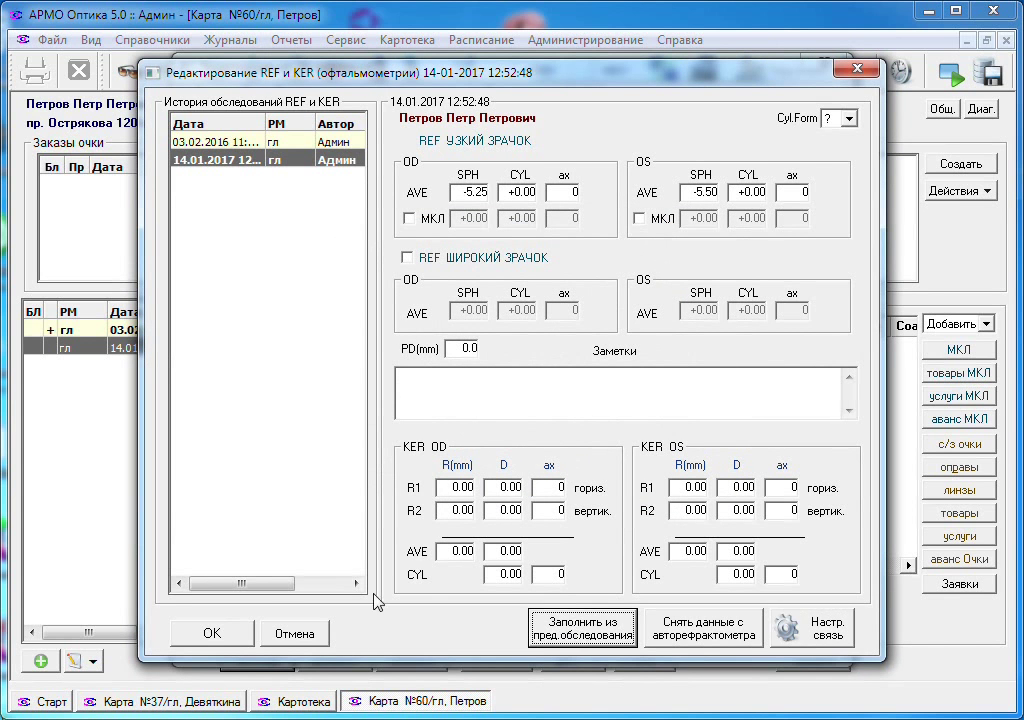
left_click(211, 633)
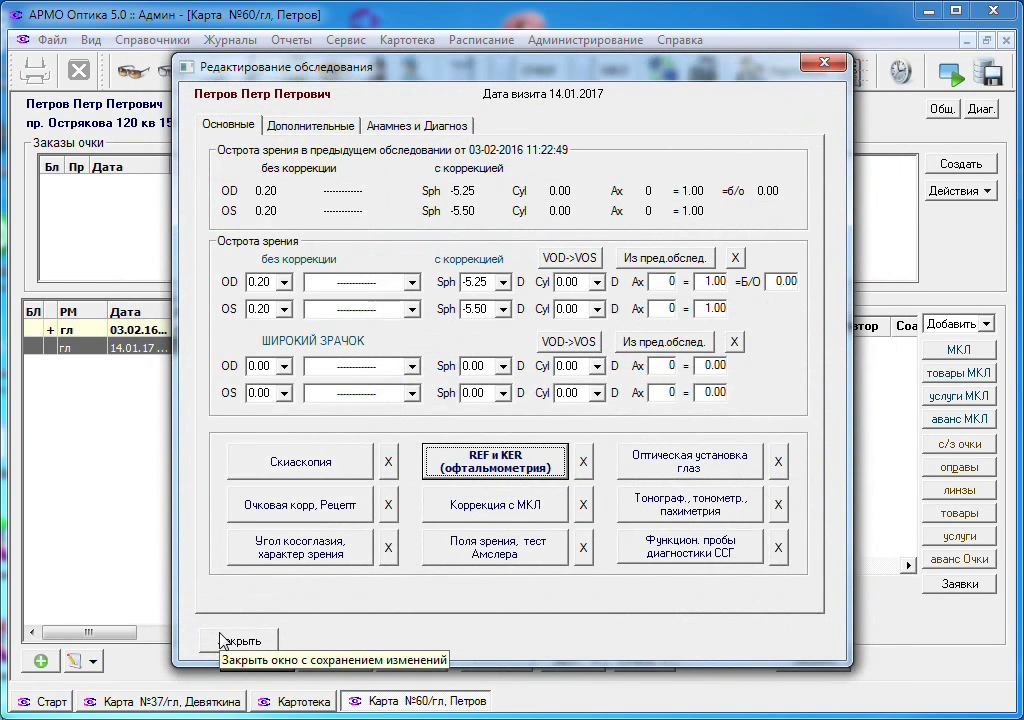
- Record tonometry of 19.0 for OD and 20.0 for OS with the examination type "по Маклакову"
left_click(660, 505)
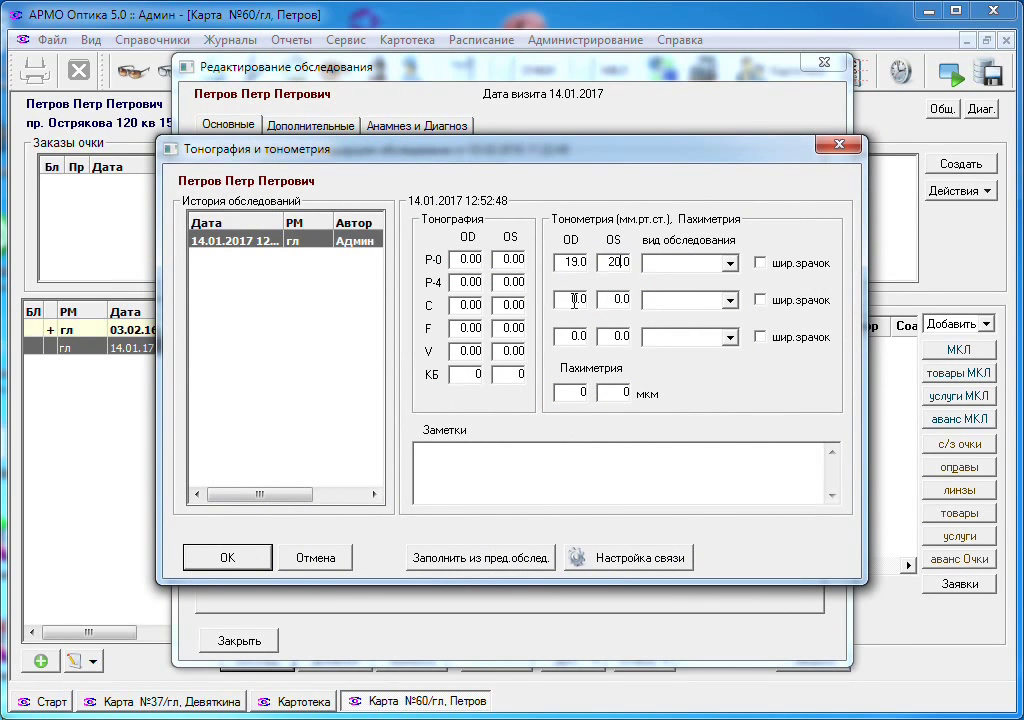
left_click(729, 264)
left_click(703, 297)
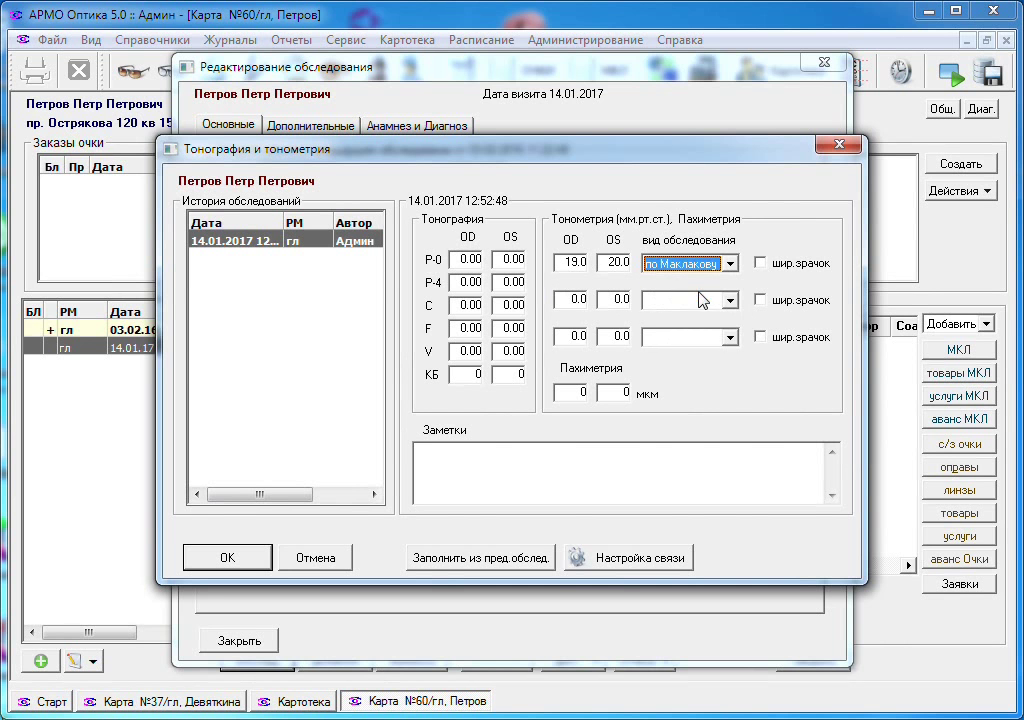
left_click(236, 560)
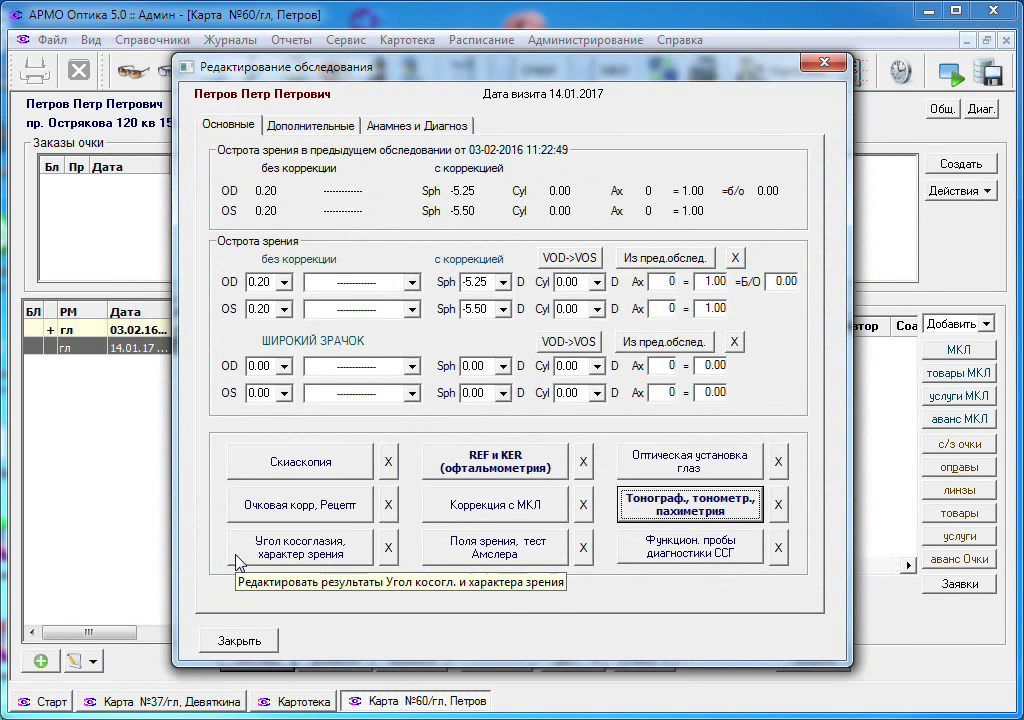
- Fill the visual fields of both eyes with normal values and set the test object to "d 10мм" for each
left_click(483, 552)
left_click(508, 337)
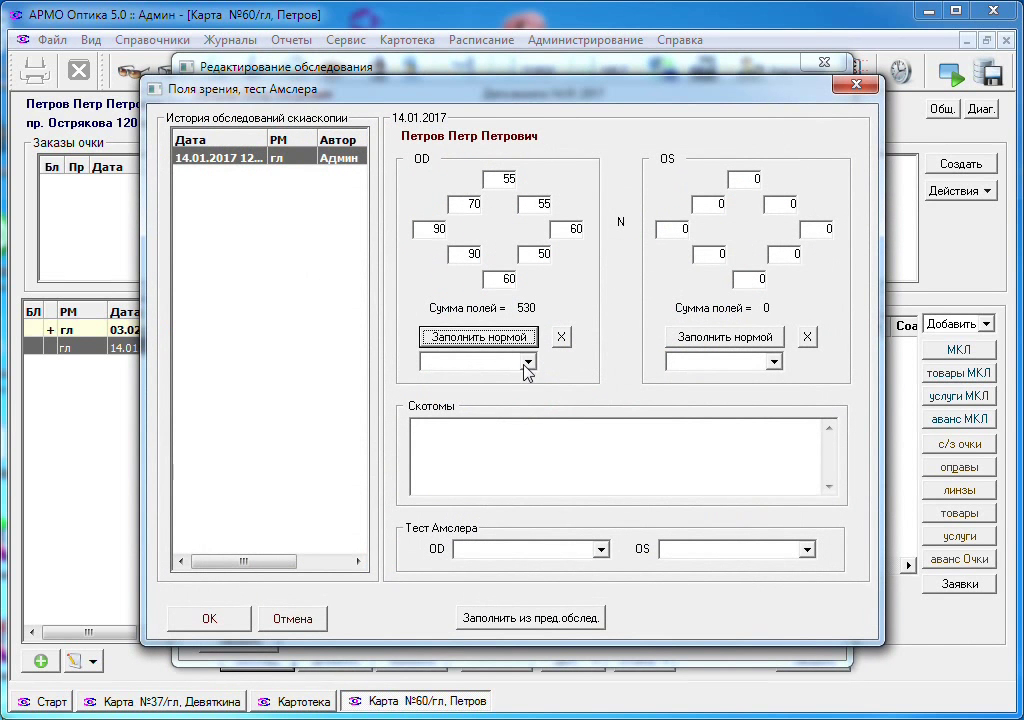
left_click(527, 361)
left_click(469, 418)
left_click(713, 337)
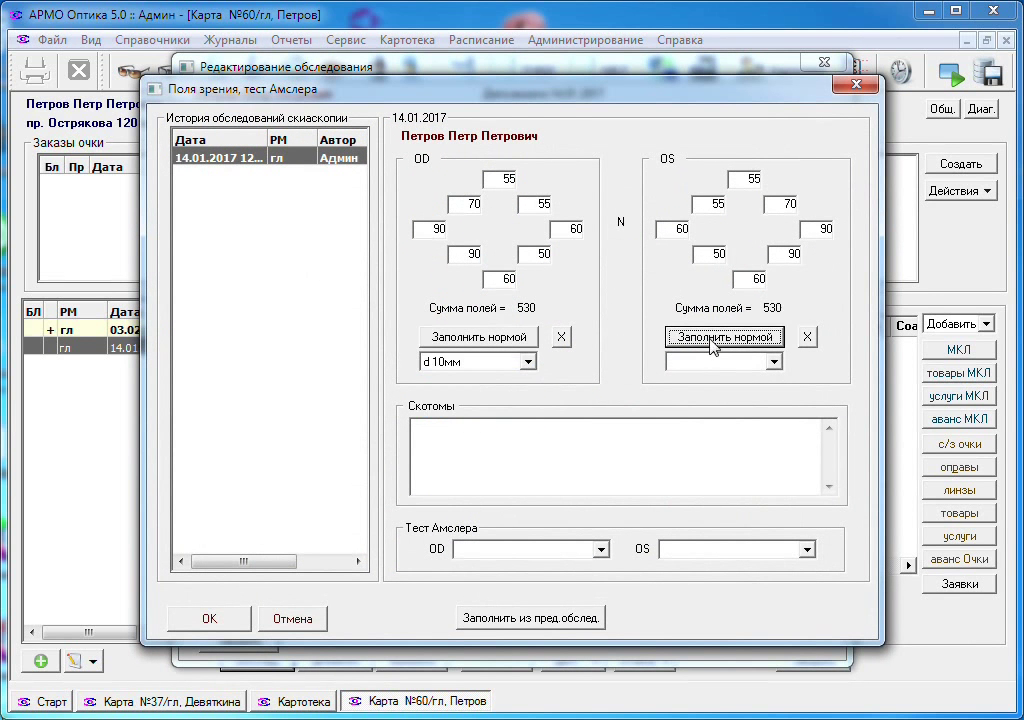
left_click(722, 362)
left_click(697, 420)
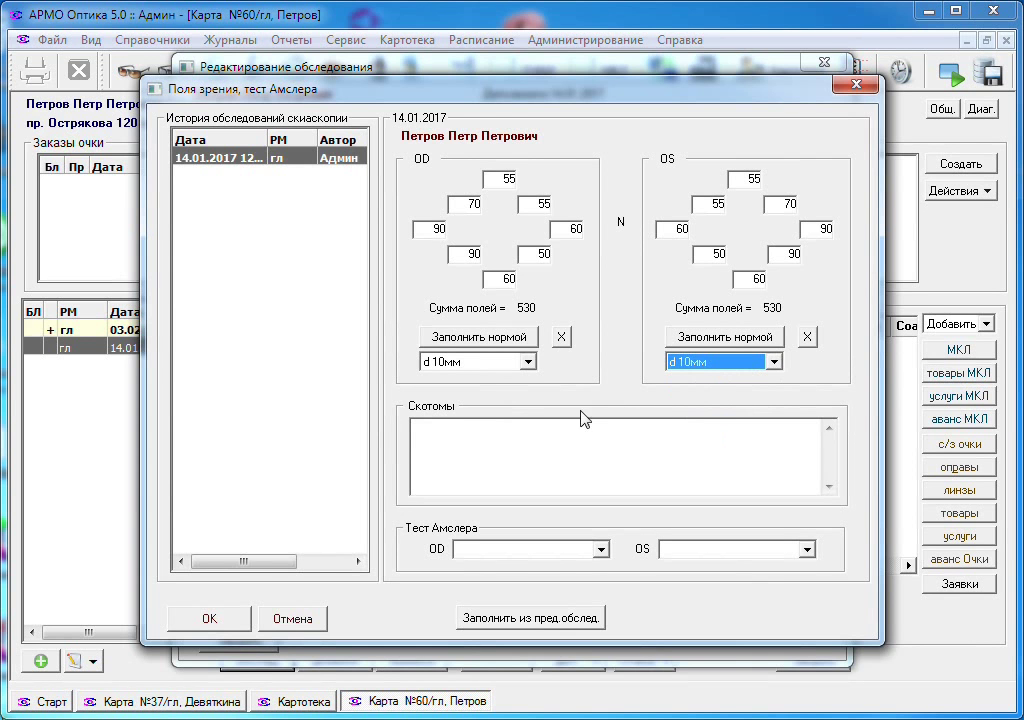
left_click(210, 617)
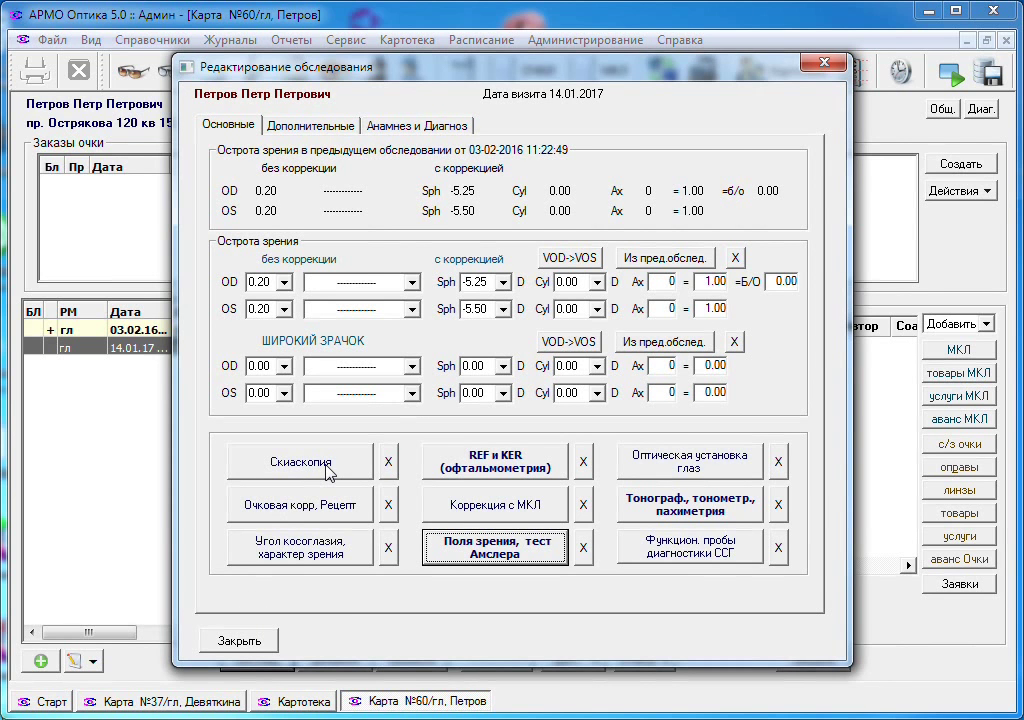
- Recalculate the contact lens correction from the current examination and set the lens radius to 8.6 for OD and OS
left_click(478, 508)
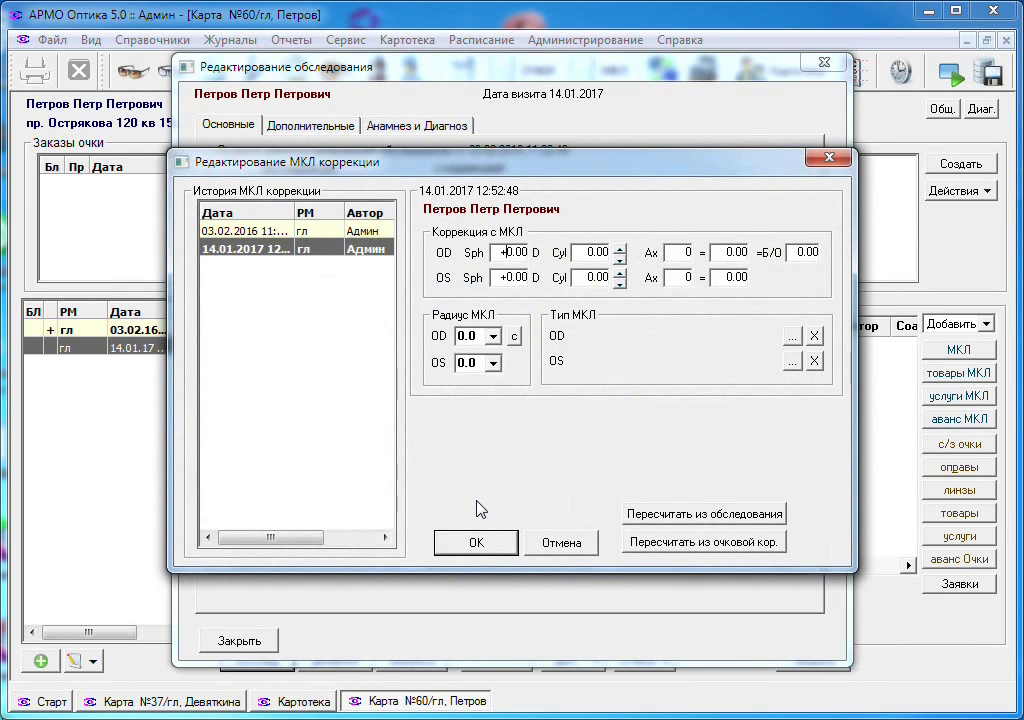
left_click(652, 516)
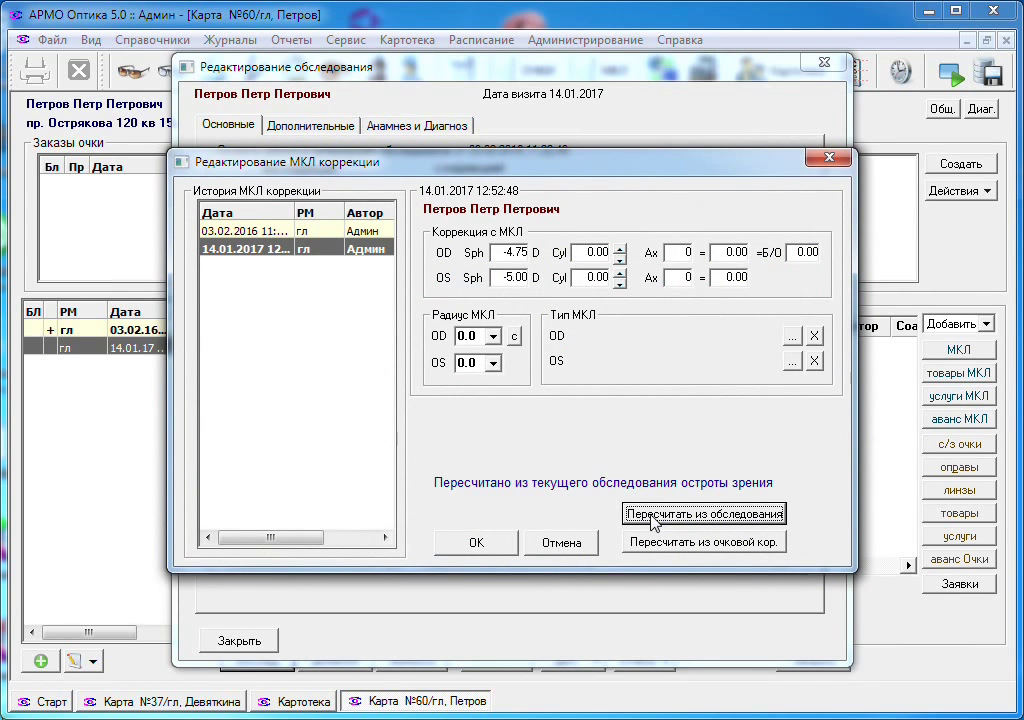
left_click(496, 337)
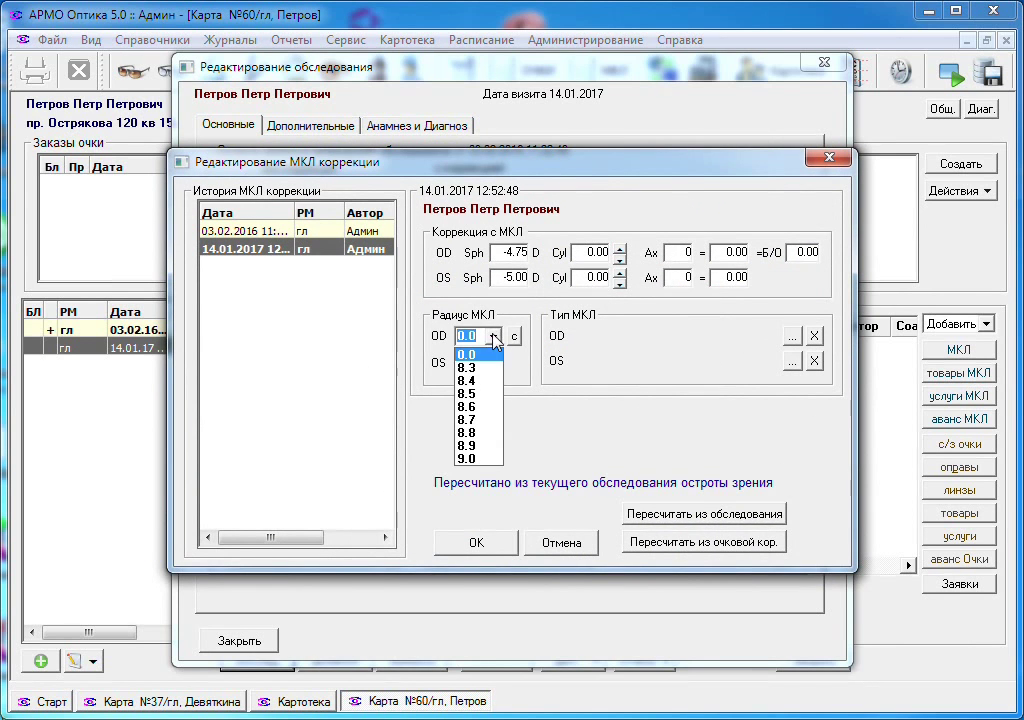
left_click(475, 412)
left_click(493, 363)
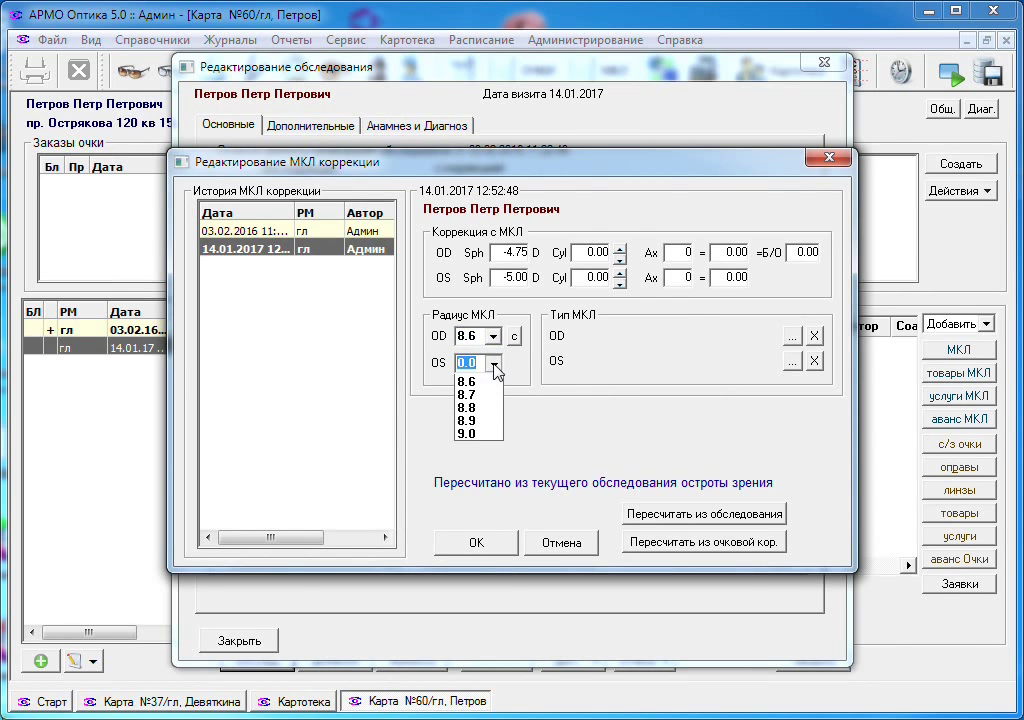
left_click(472, 432)
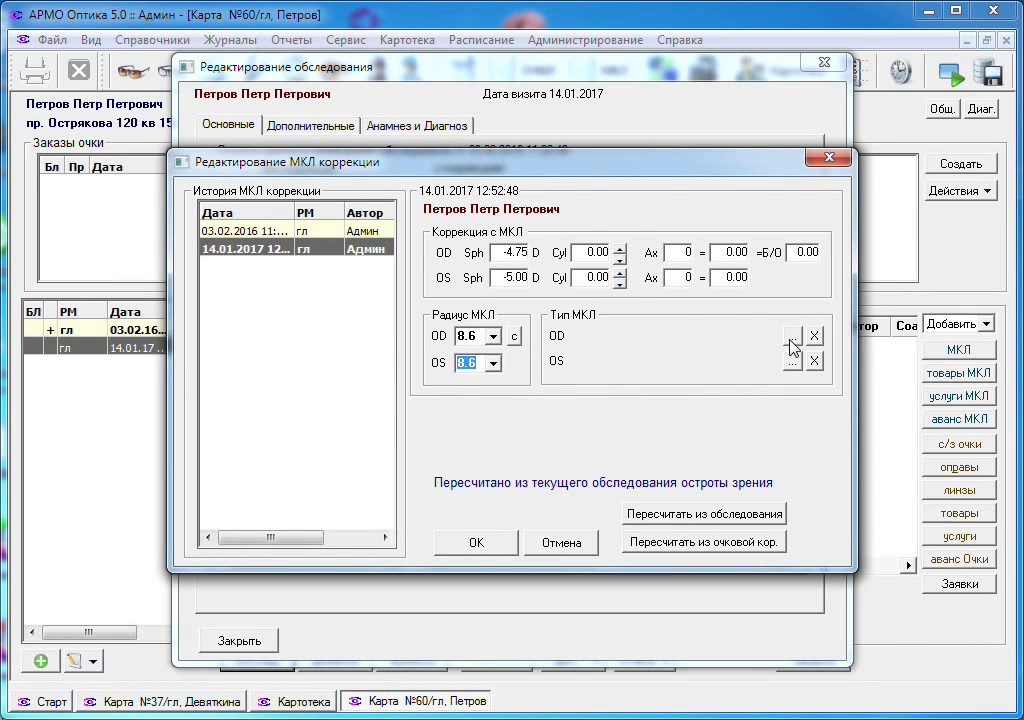
- Choose Air Optix plus HydraGlyde as the contact lens type for both eyes, and save and close the examination
left_click(791, 337)
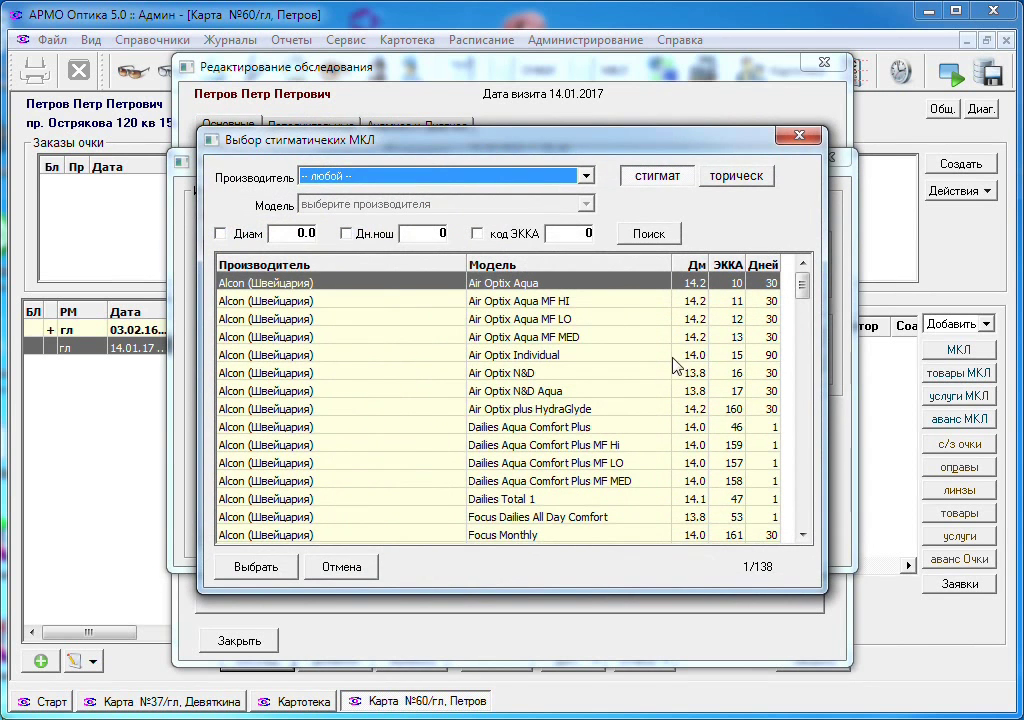
double_click(588, 416)
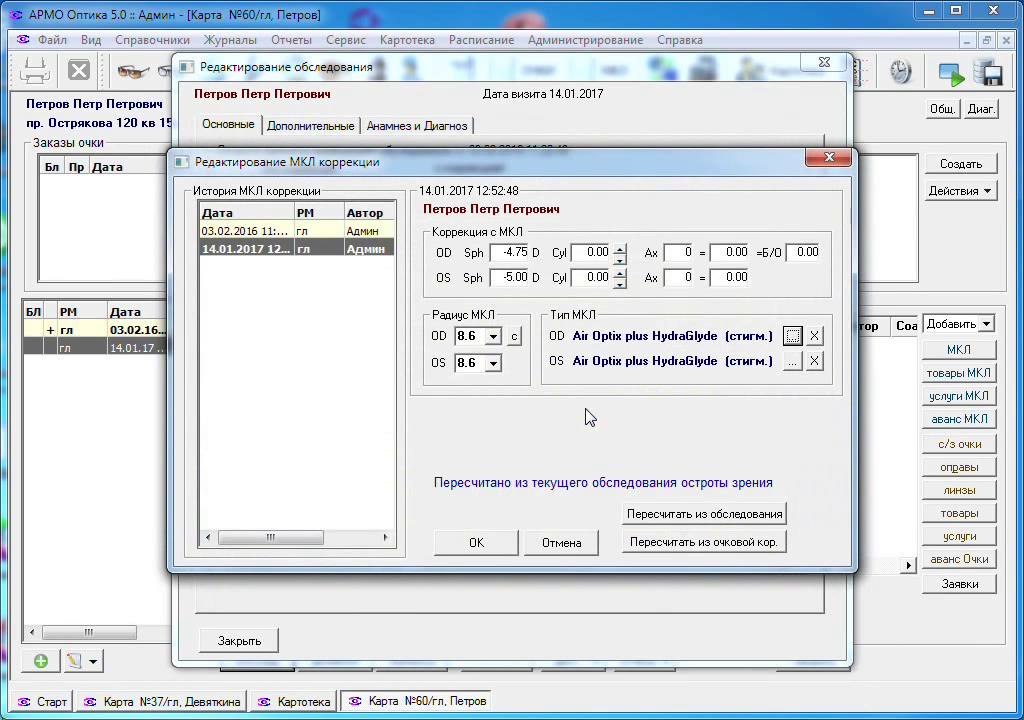
left_click(470, 543)
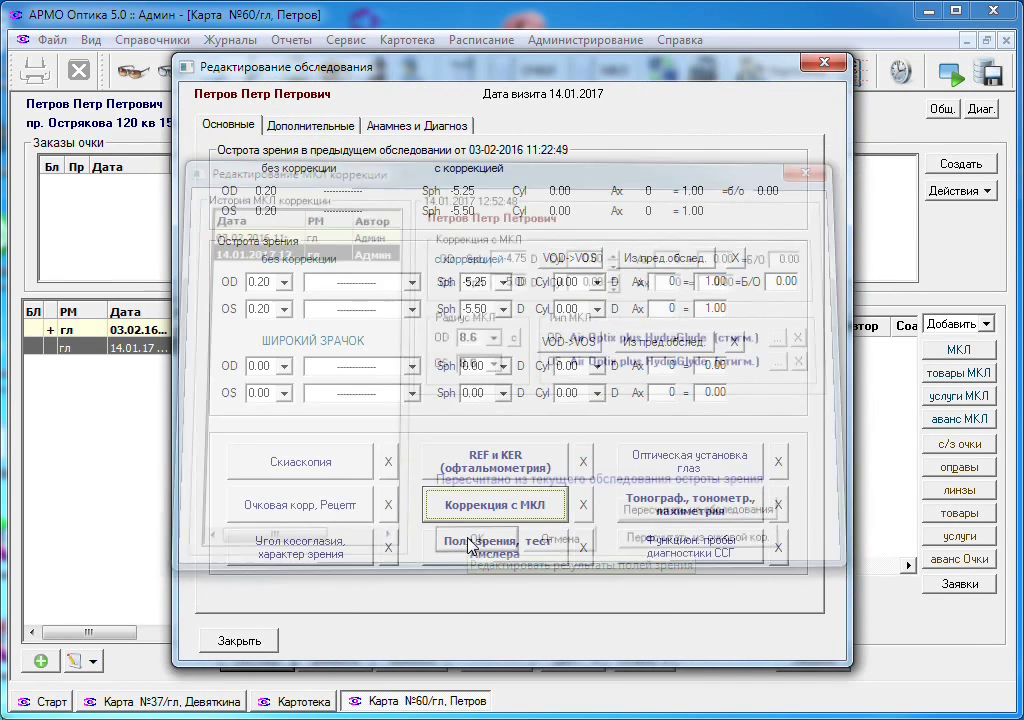
left_click(250, 638)
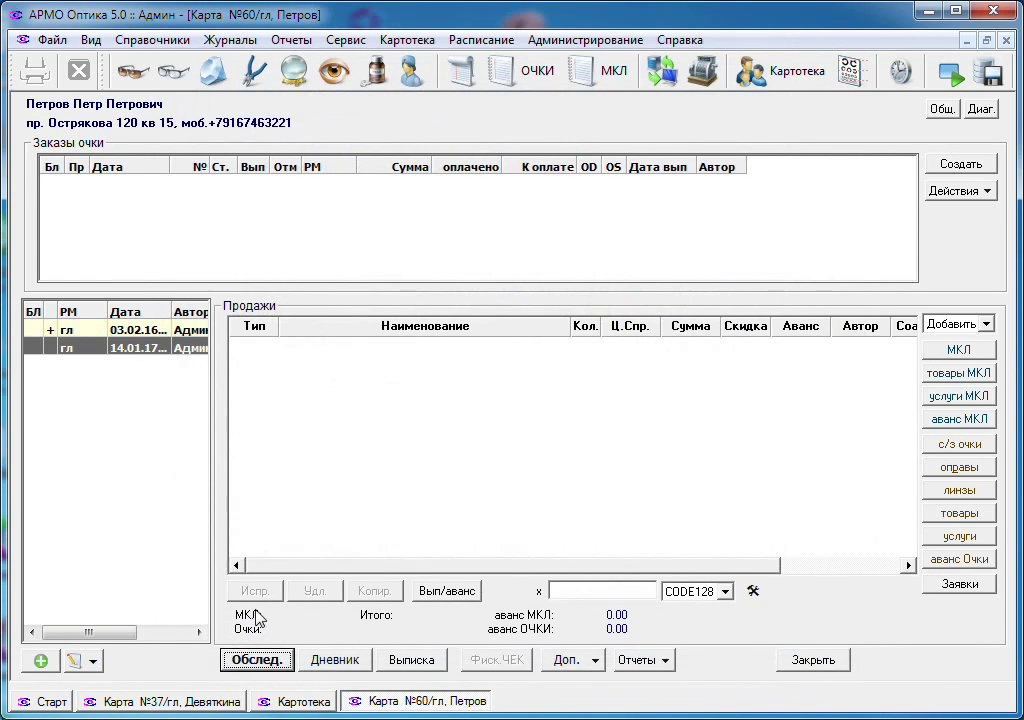
- Add the complaint "Низкое зрение вдаль" from the ЖАЛОБЫ templates to the visit's examination diary
left_click(335, 660)
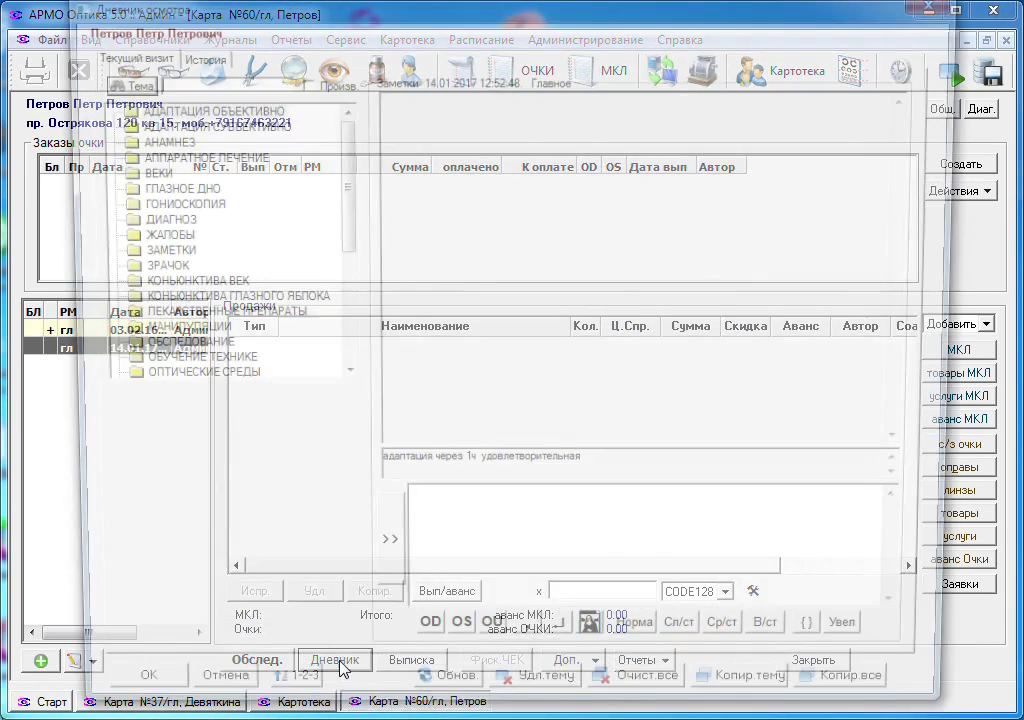
left_click(160, 235)
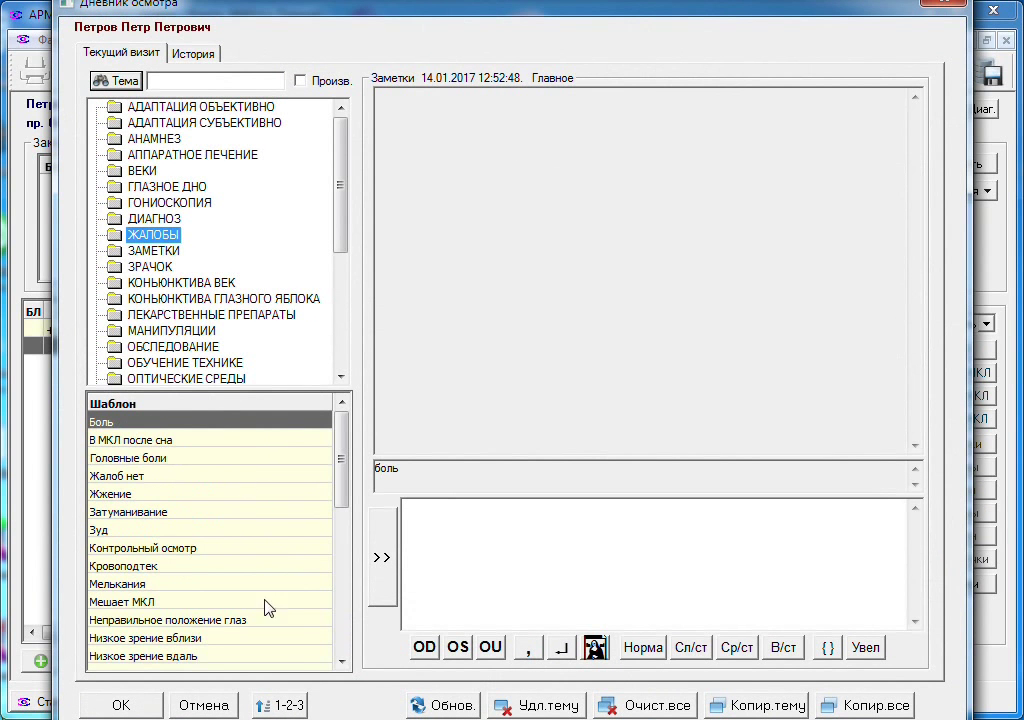
double_click(160, 656)
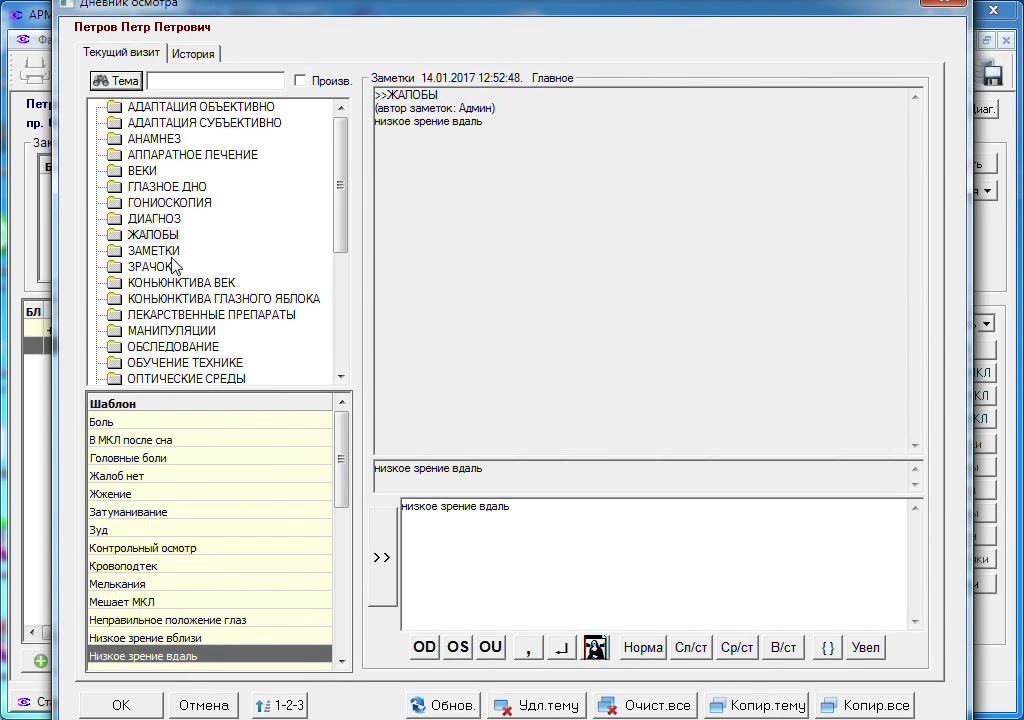
- Add the fundus note "OU: без патологии" to the examination diary from the ГЛАЗНОЕ ДНО templates
left_click(162, 187)
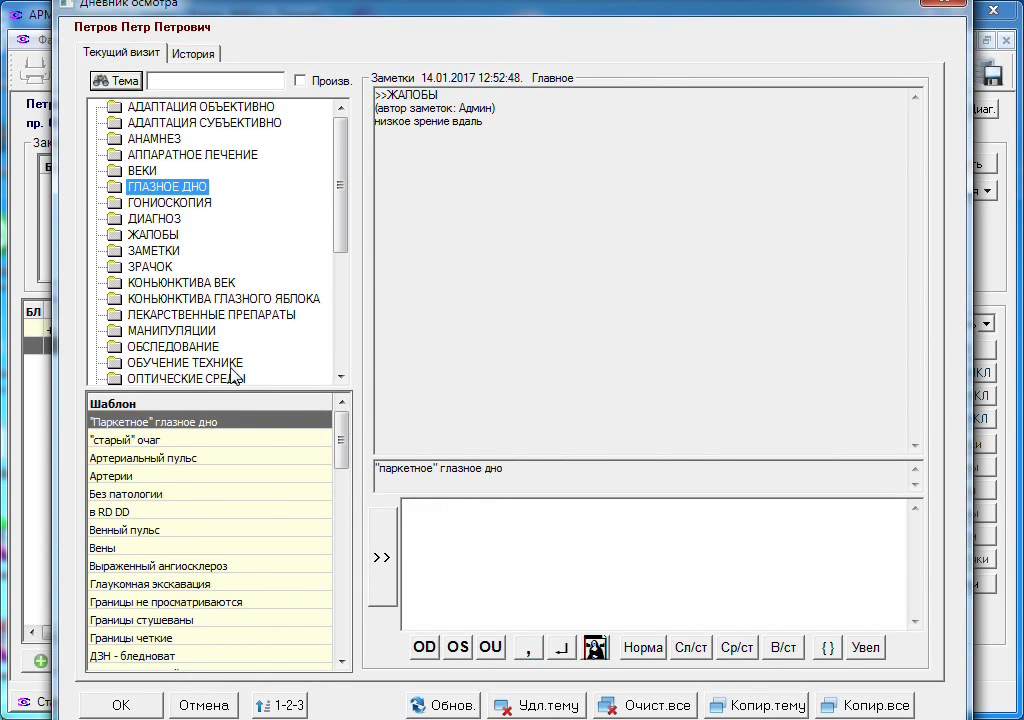
left_click(492, 648)
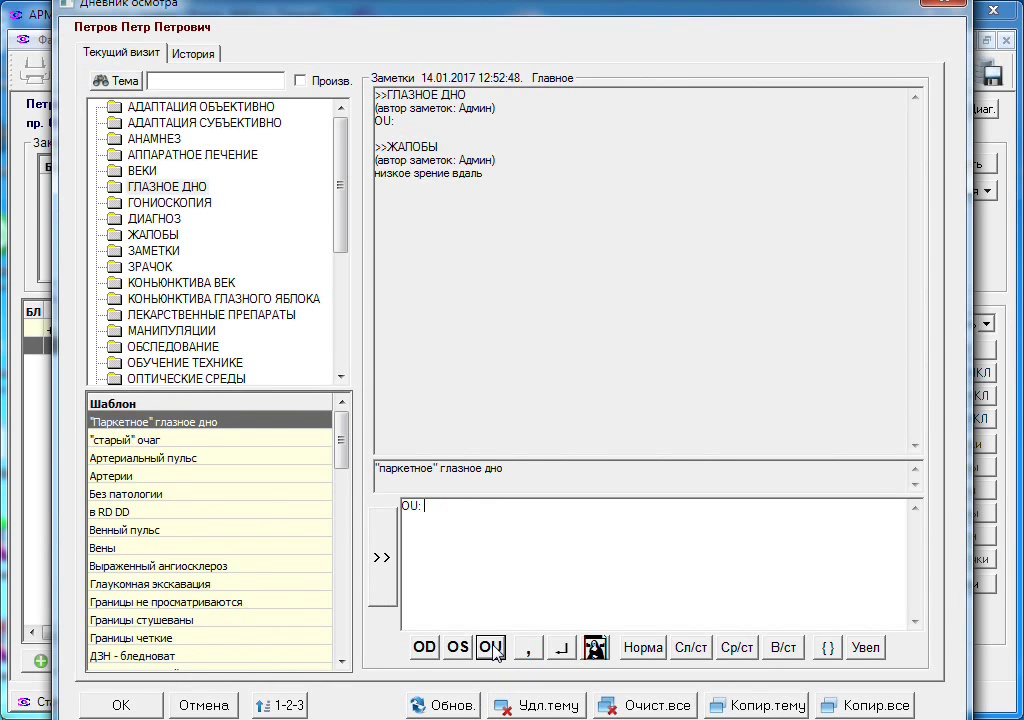
double_click(142, 494)
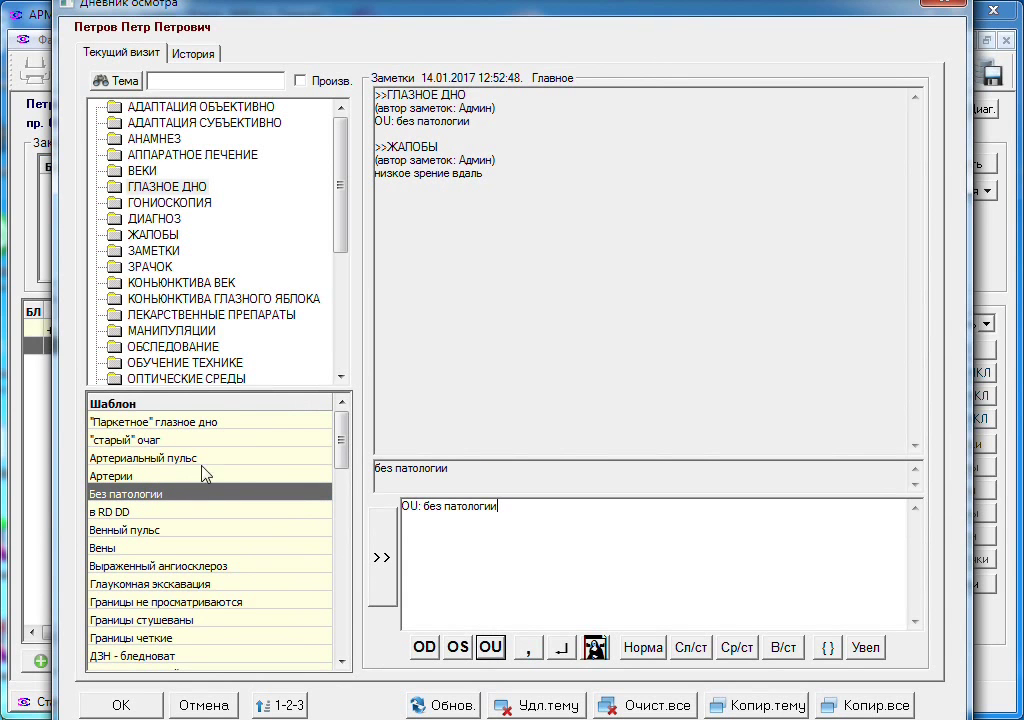
- Find the ДИАГНОЗ template by "мио", add "Миопия высокой степени, неосложненная" to the diary, and save the diary
left_click(153, 218)
left_click(133, 83)
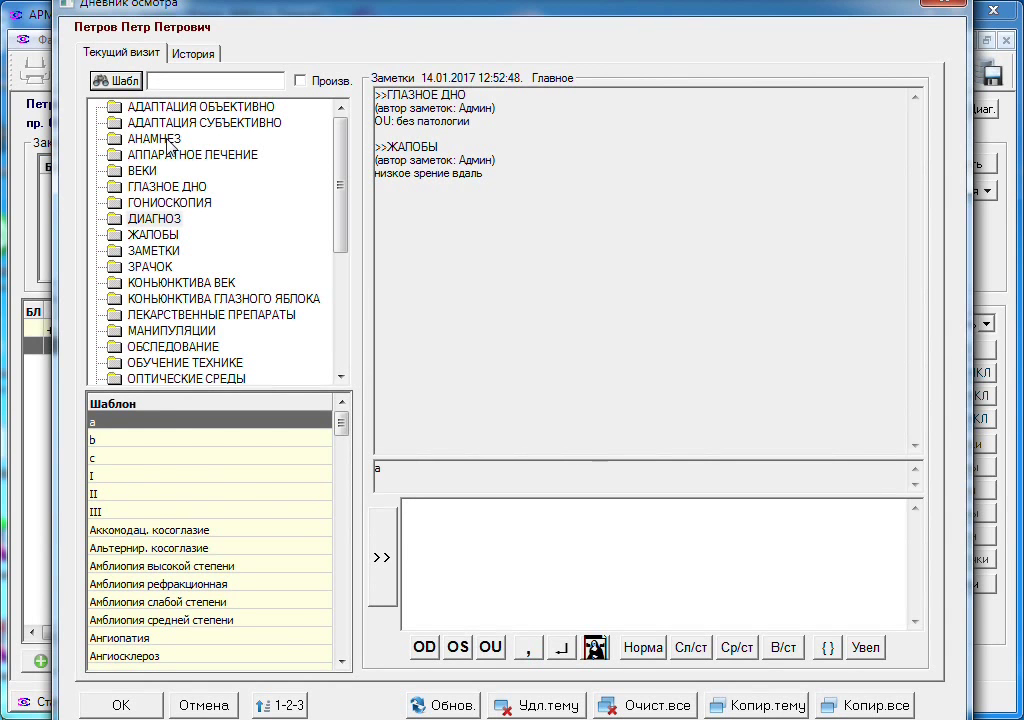
type("мио")
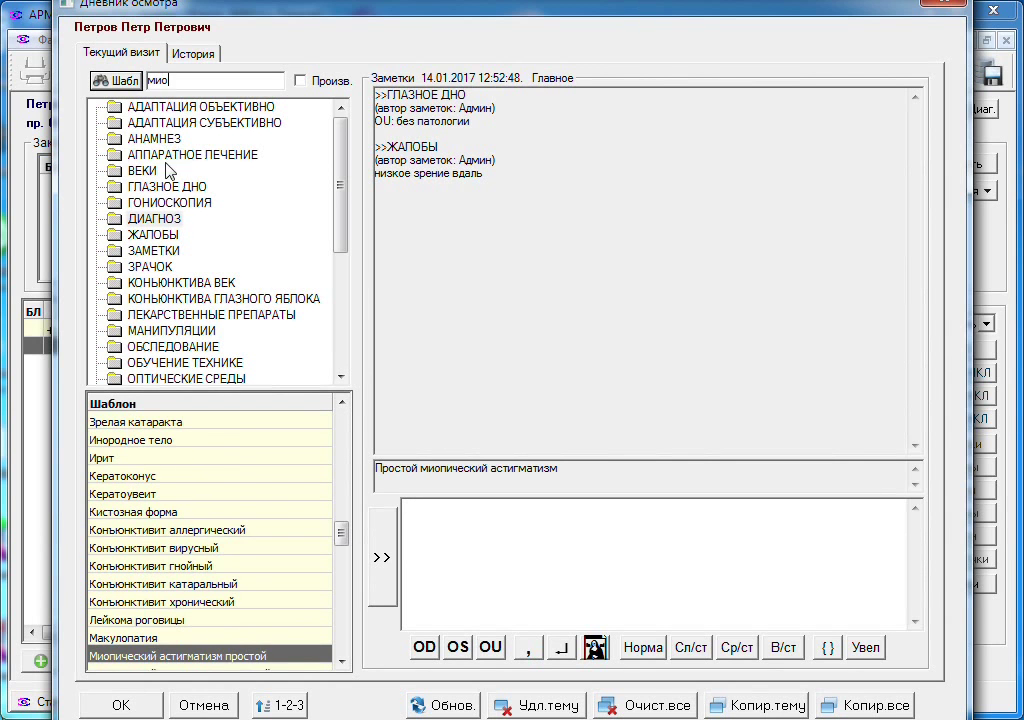
left_click(342, 661)
left_click(342, 661)
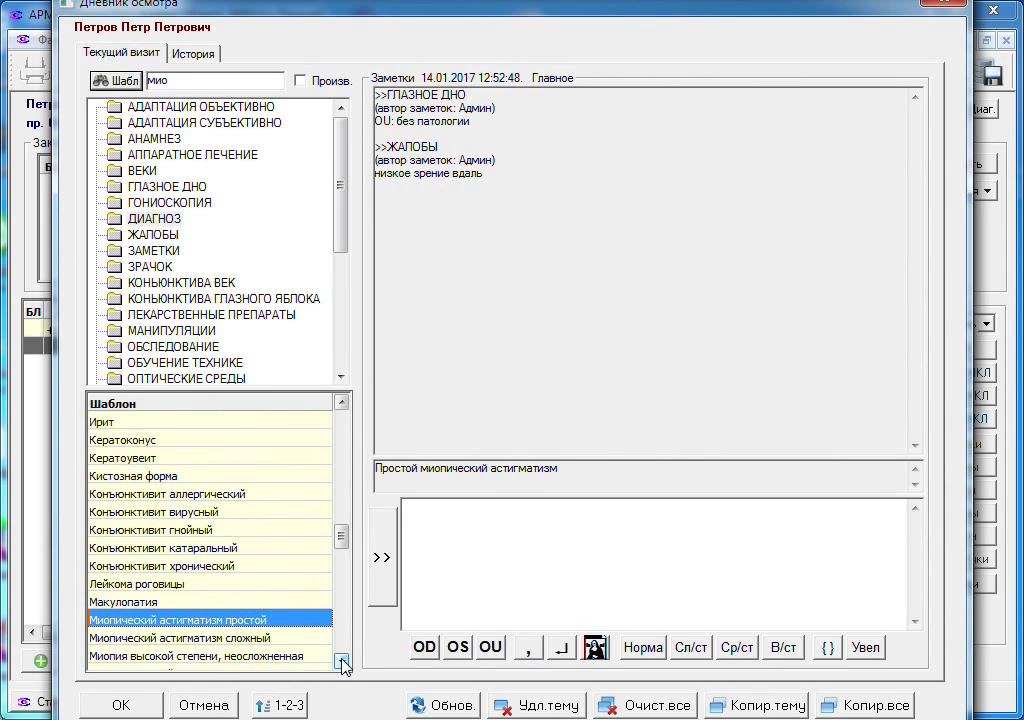
left_click(342, 661)
double_click(283, 640)
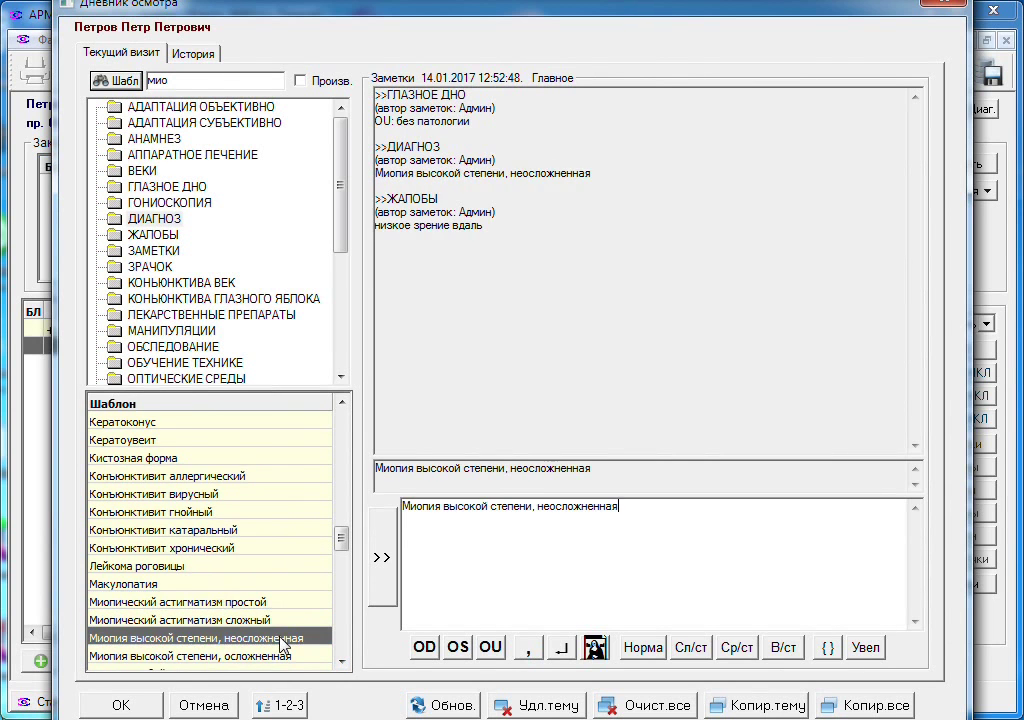
left_click(145, 705)
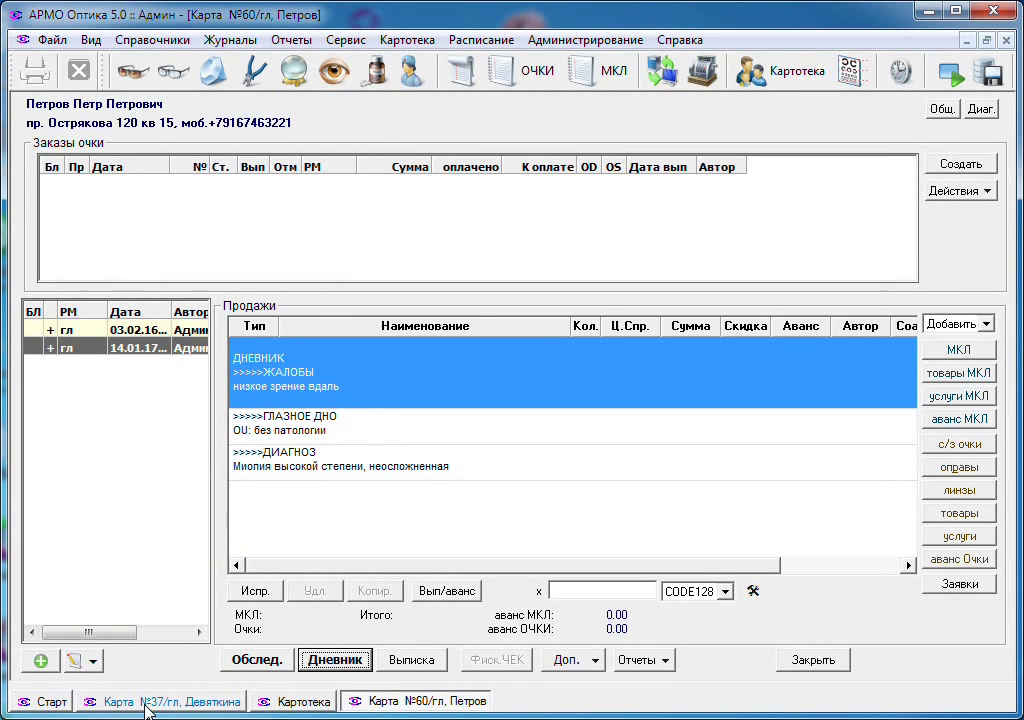
- Generate the A4 examination extract for the current visit, review its contents and close it
left_click(411, 662)
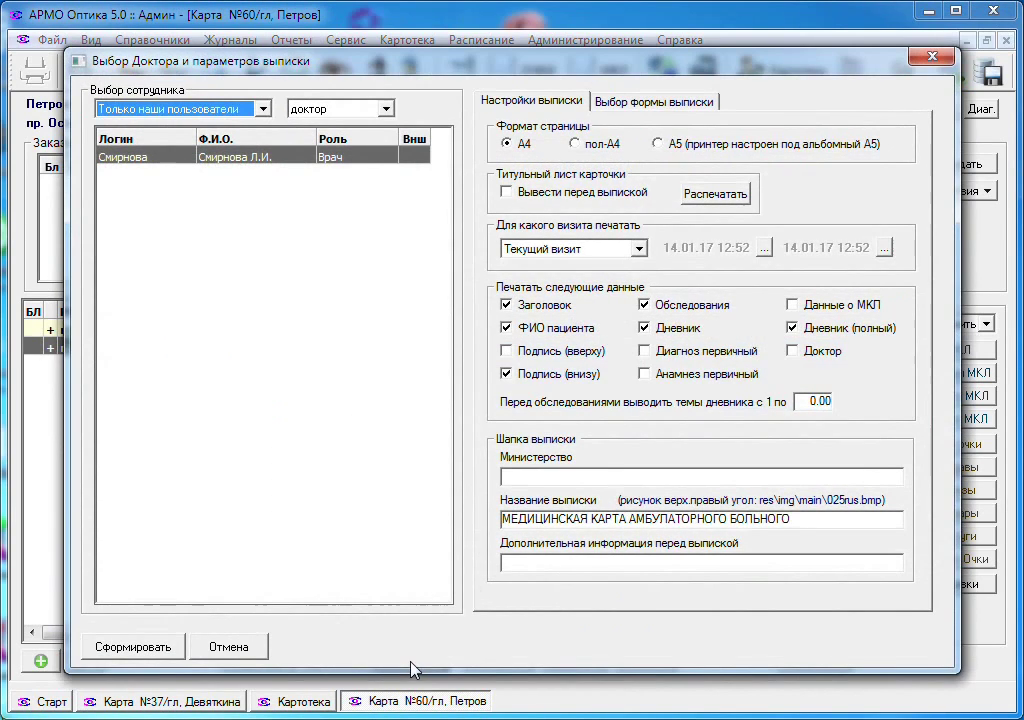
left_click(161, 648)
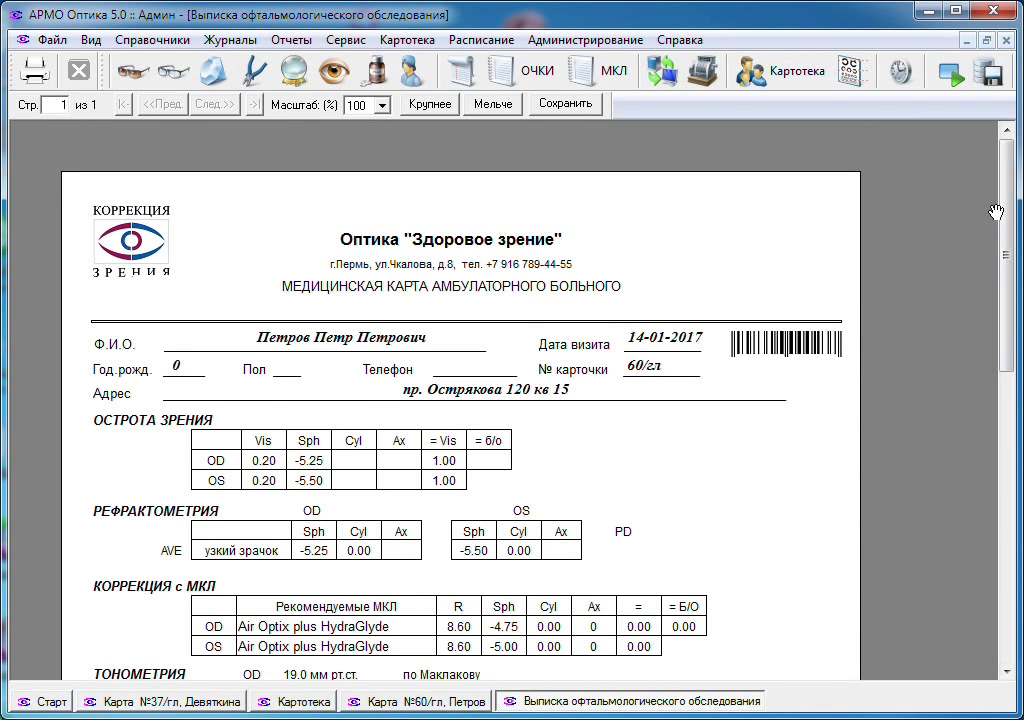
left_click_drag(1008, 155, 1020, 220)
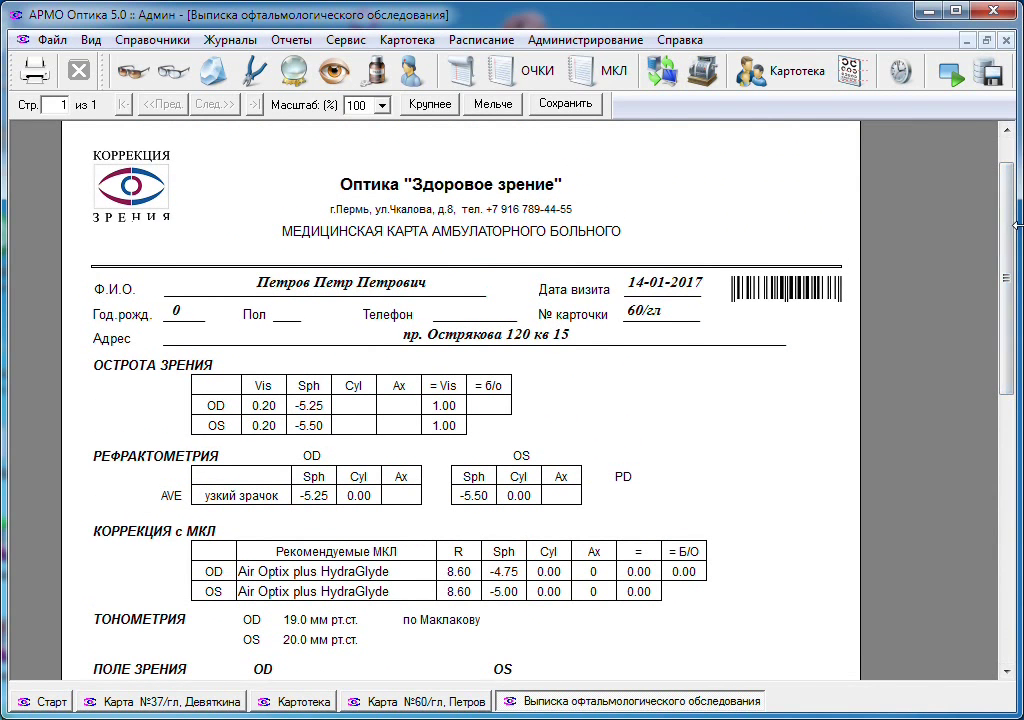
left_click(1006, 41)
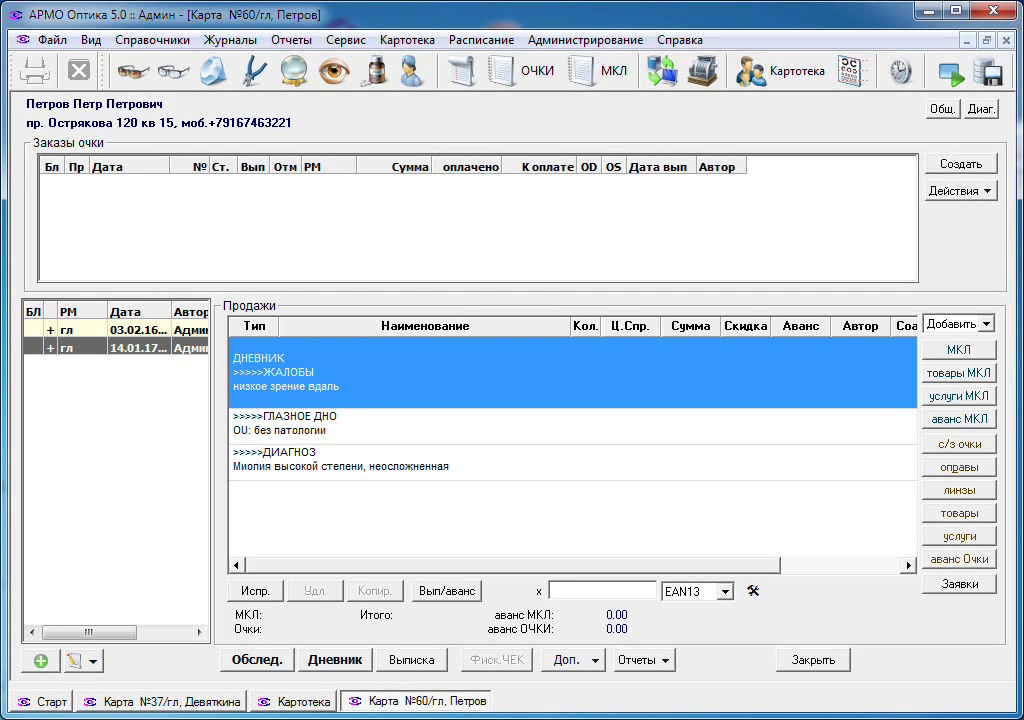
- Add one ВГД and one Консультация офтальмолога from the Офтальмологические услуги group to the visit's sales
left_click(976, 396)
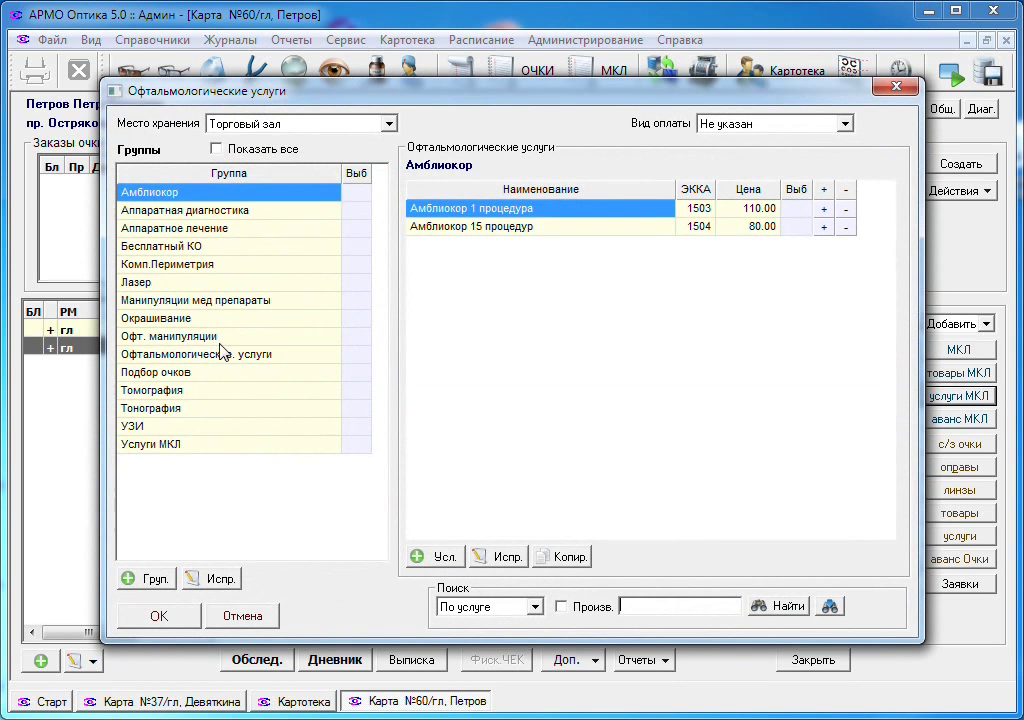
left_click(222, 354)
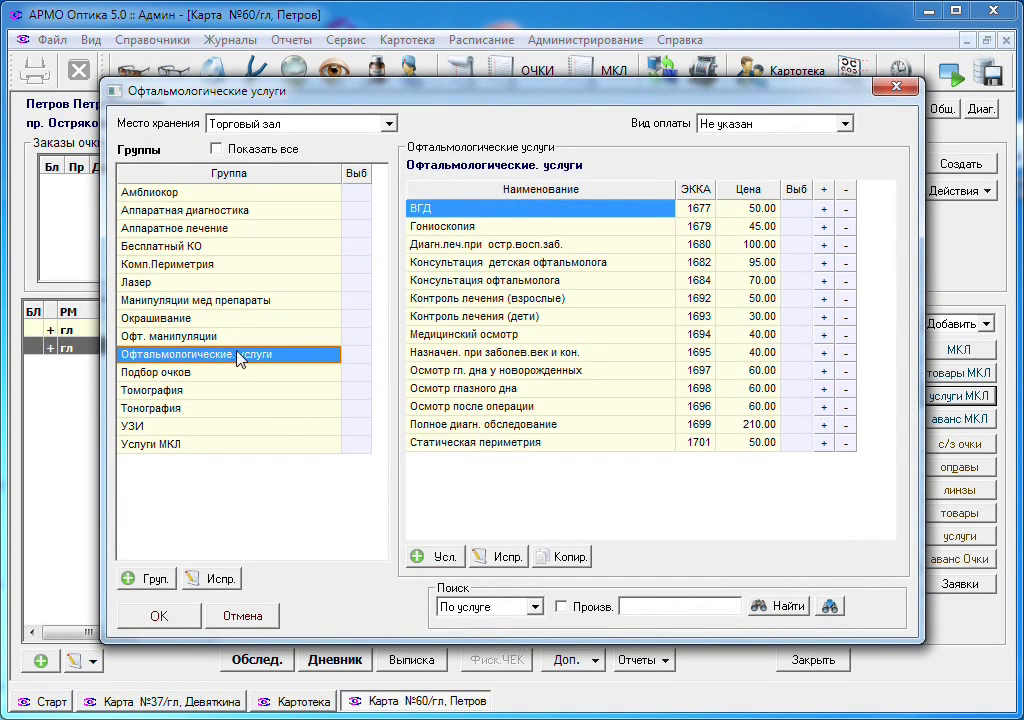
left_click(822, 212)
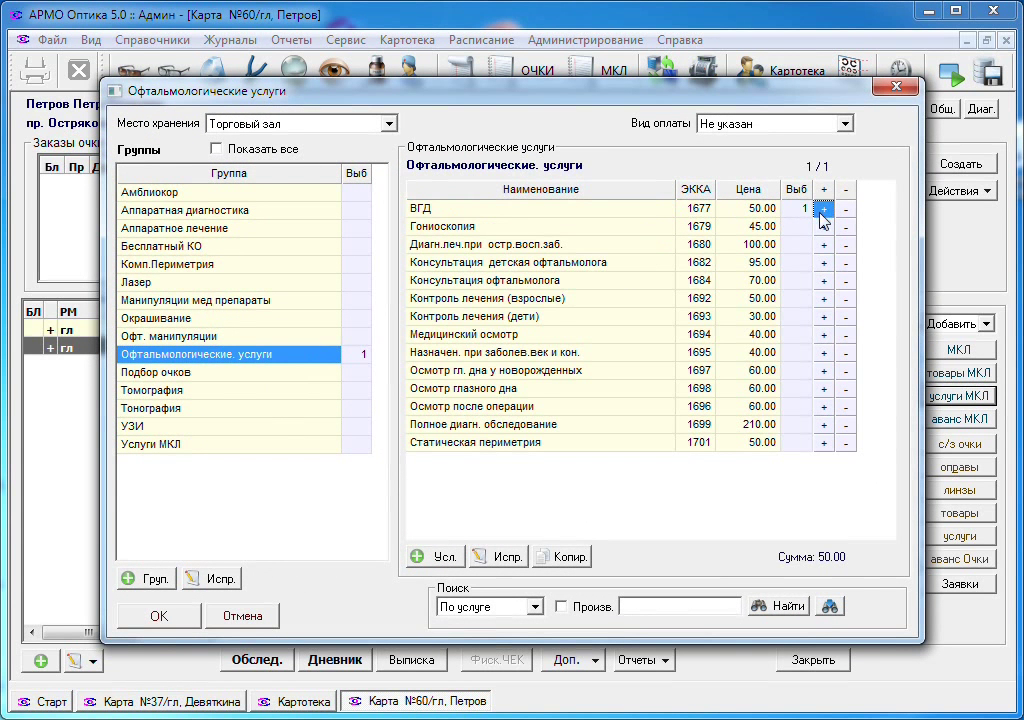
left_click(824, 282)
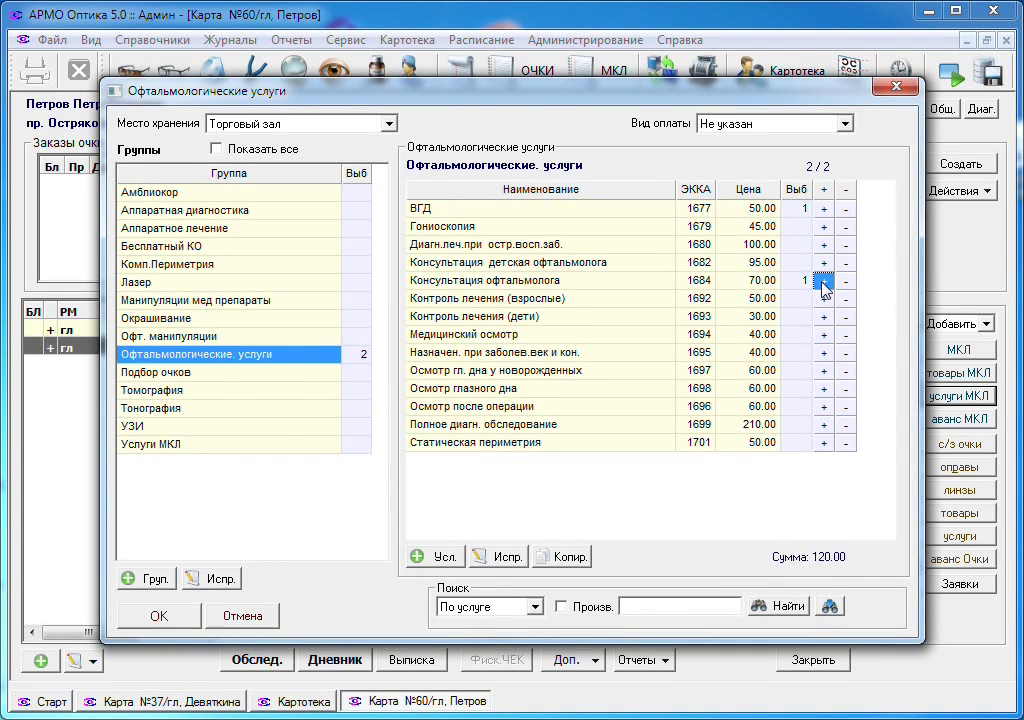
left_click(159, 615)
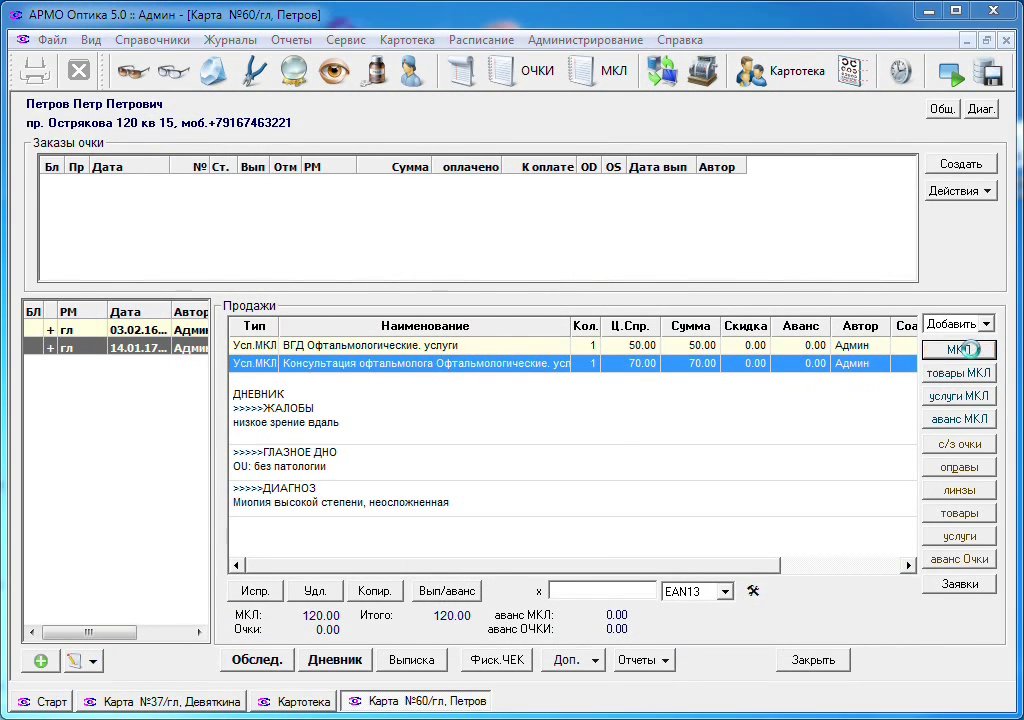
- Add the OD contact lens Air Optix plus HydraGlyde -4.75, expiry 22.02.2019, to the sales with quantity 3
left_click(972, 354)
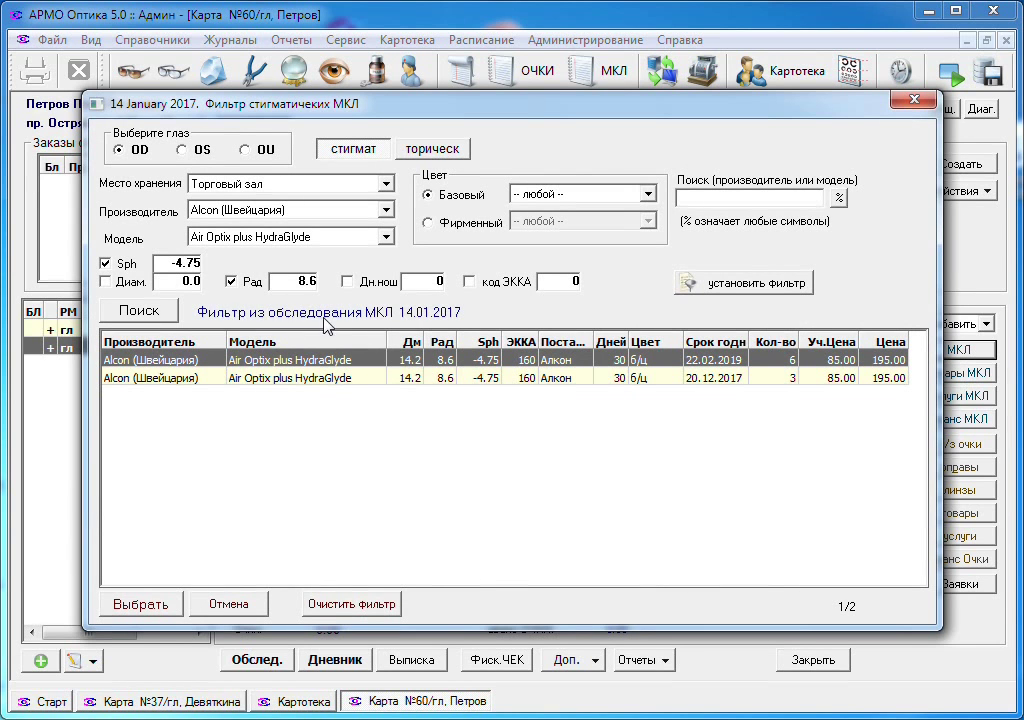
left_click(763, 285)
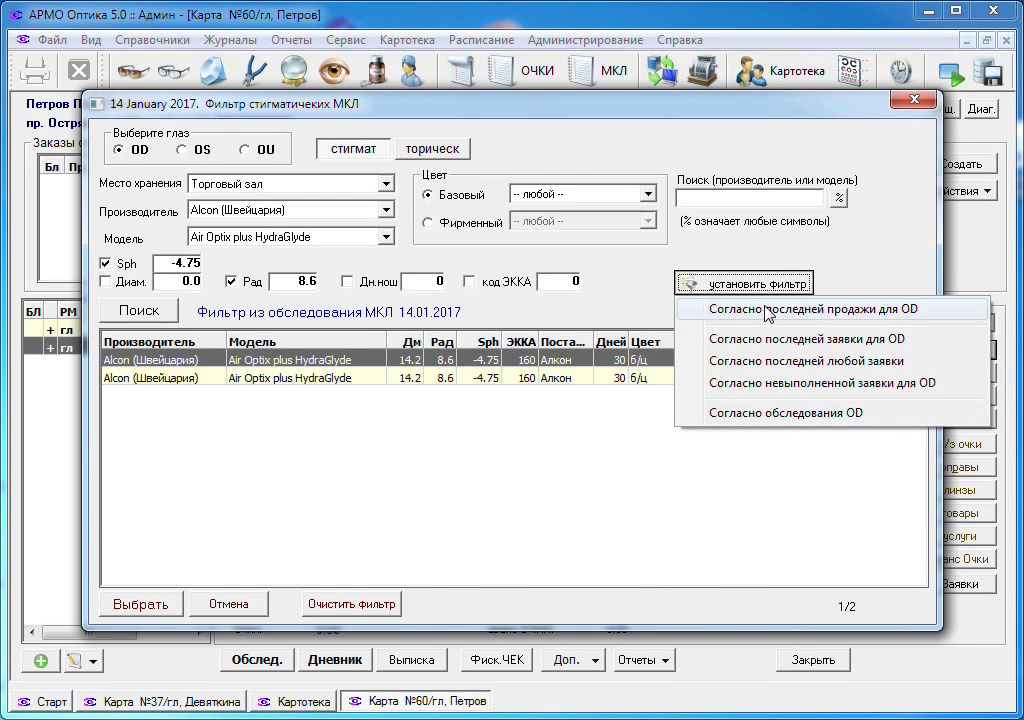
left_click(769, 362)
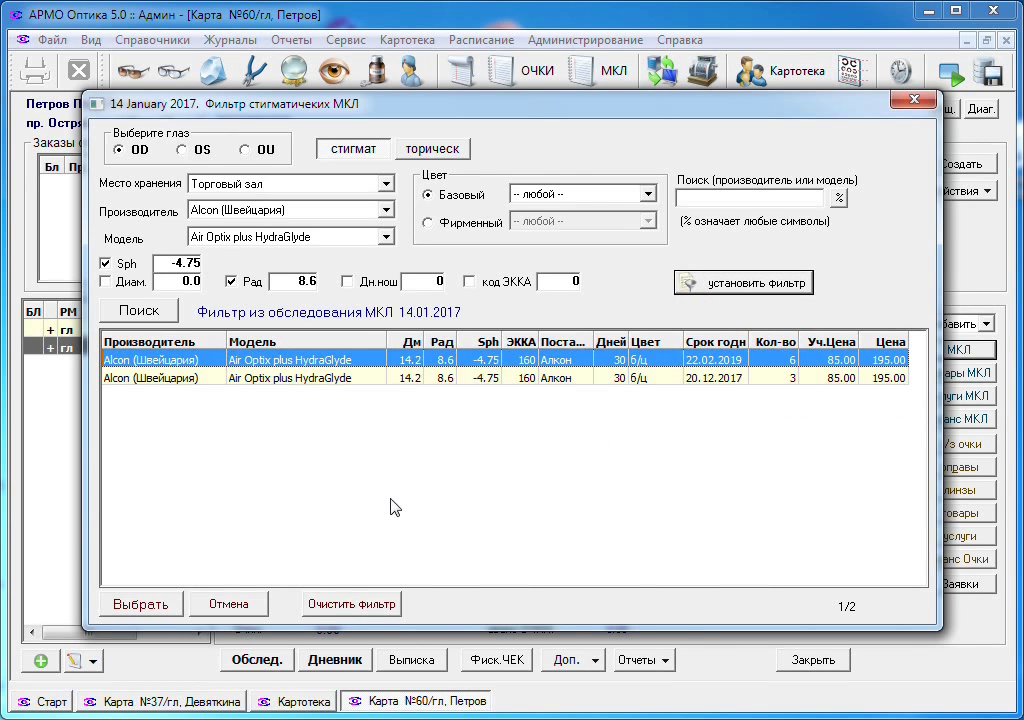
left_click(160, 604)
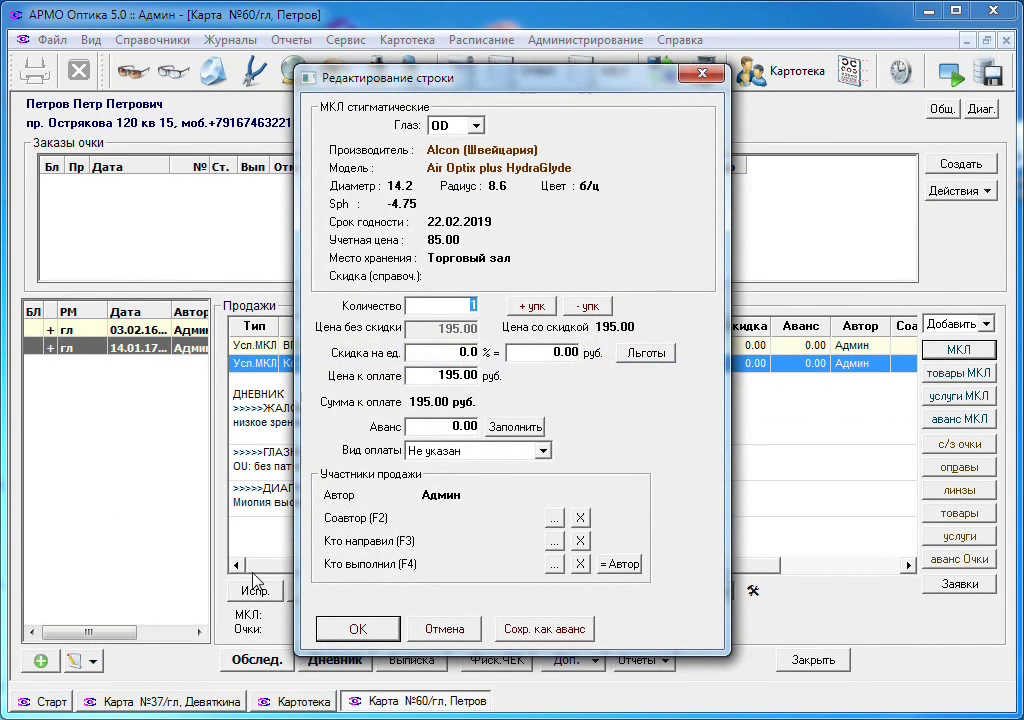
left_click(546, 316)
left_click(546, 316)
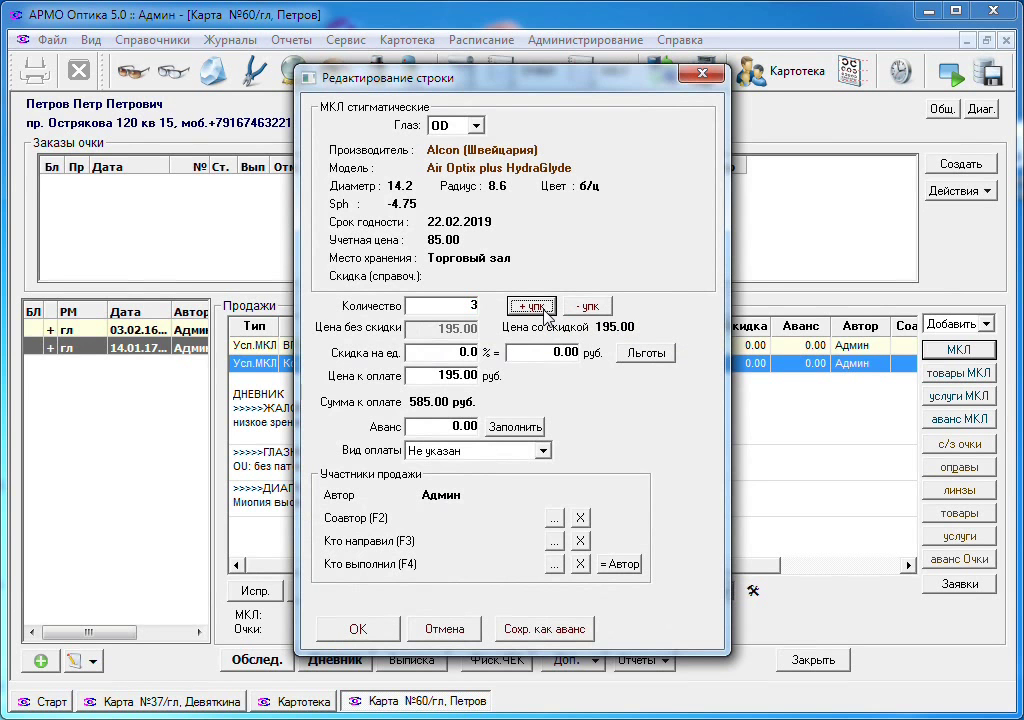
left_click(370, 639)
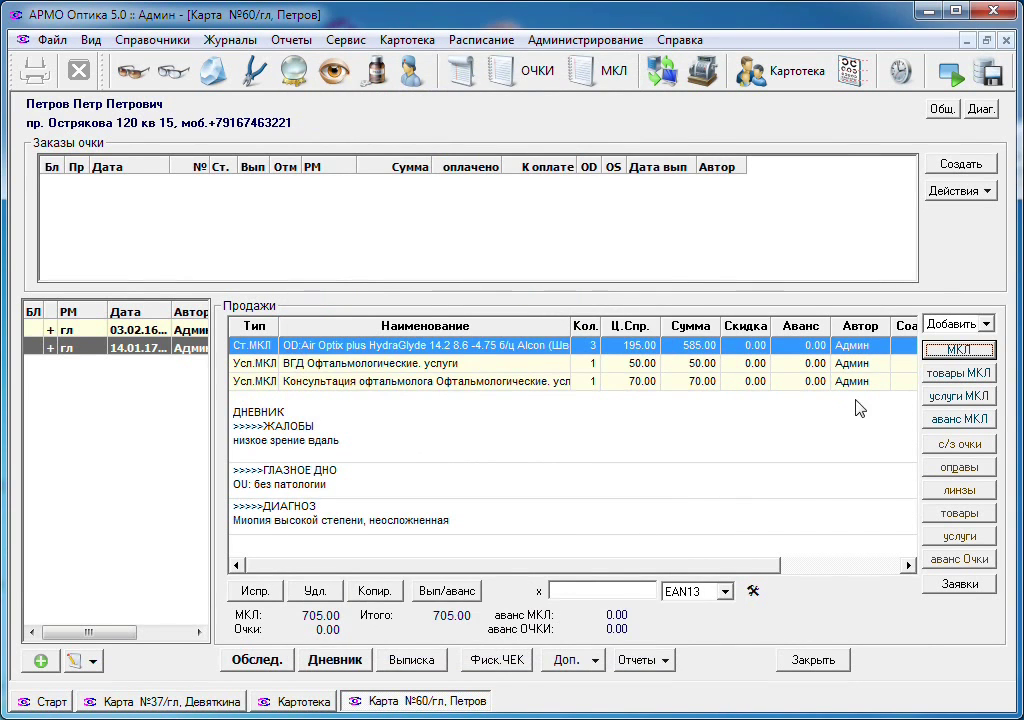
- Add the OS contact lens Air Optix plus HydraGlyde -5.00, expiry 08.02.2019, to the sales with quantity 3
left_click(960, 351)
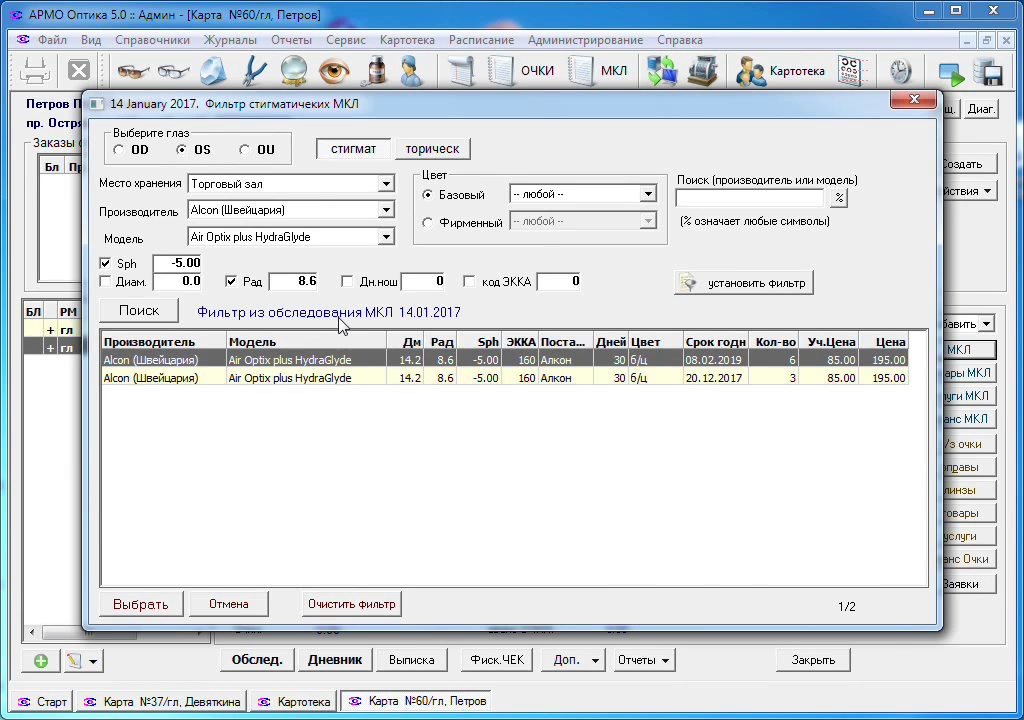
left_click(145, 602)
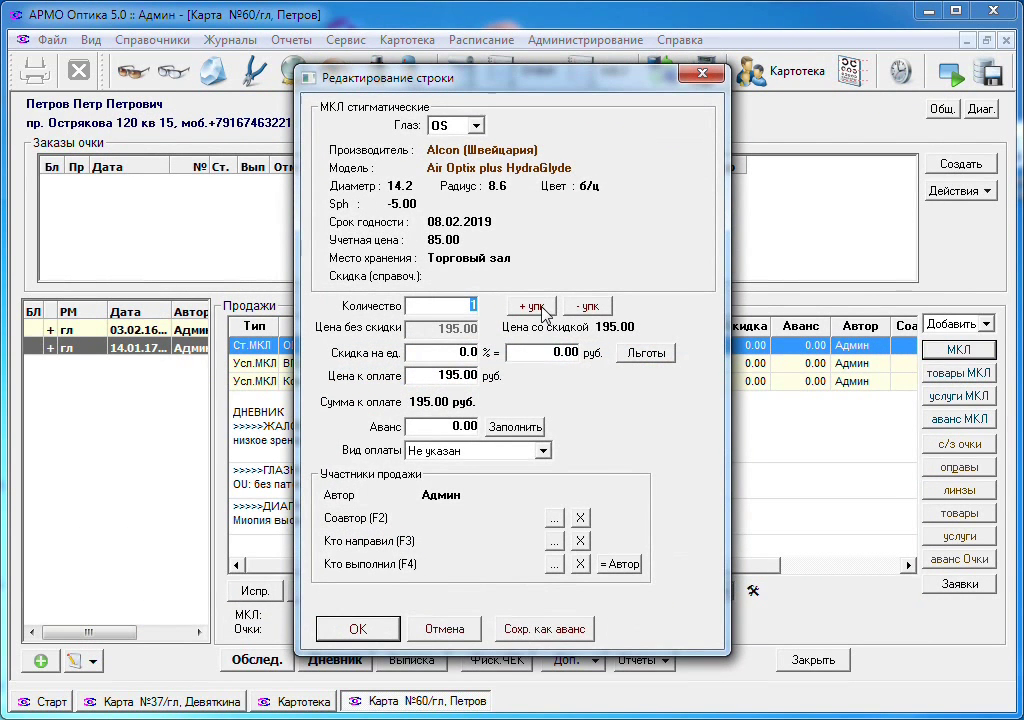
left_click(531, 306)
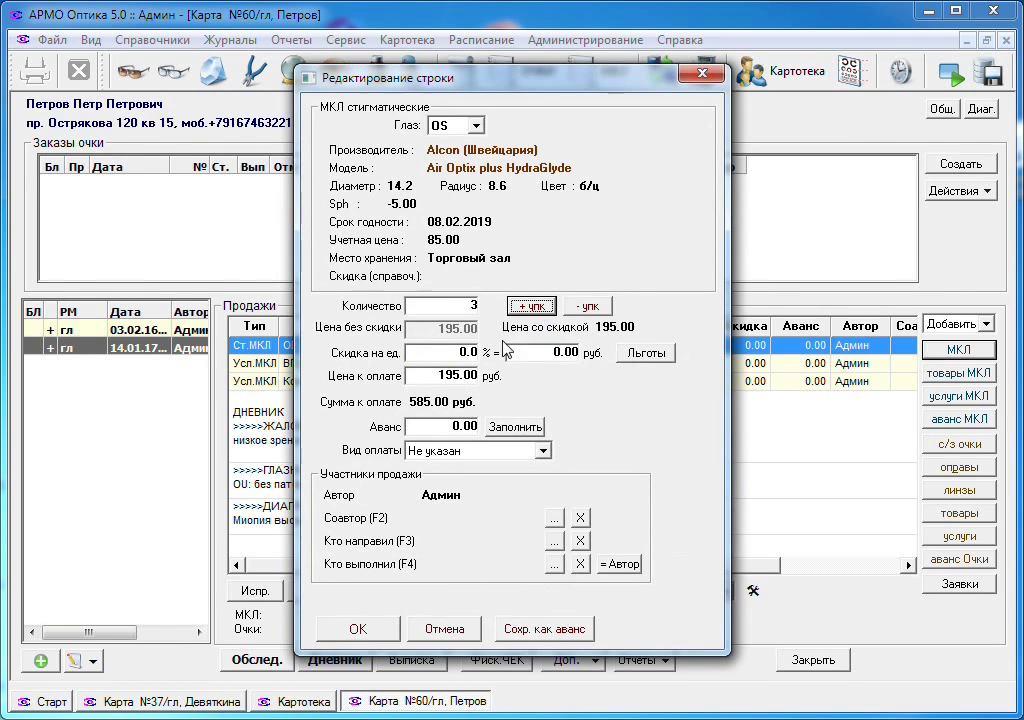
left_click(345, 630)
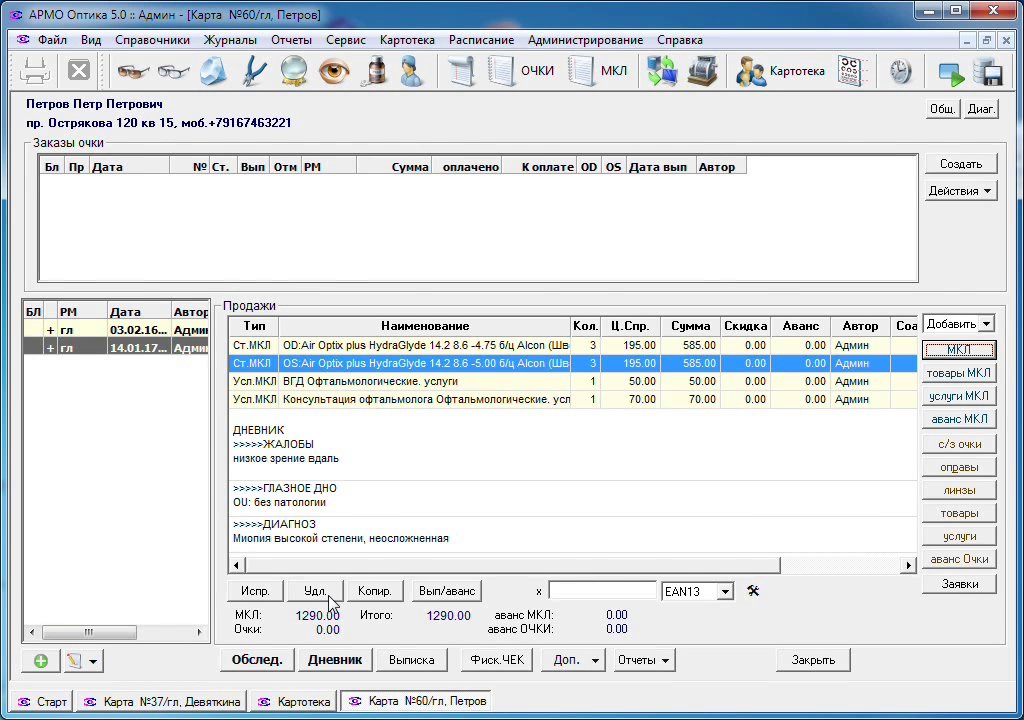
type("(0210071000018)")
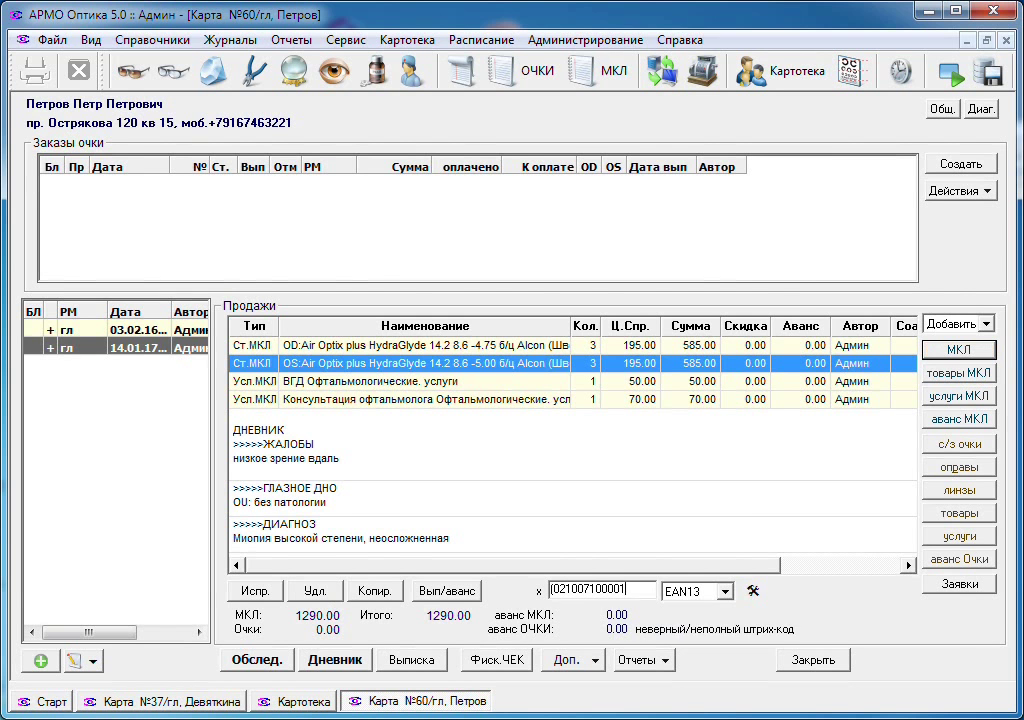
key("Return")
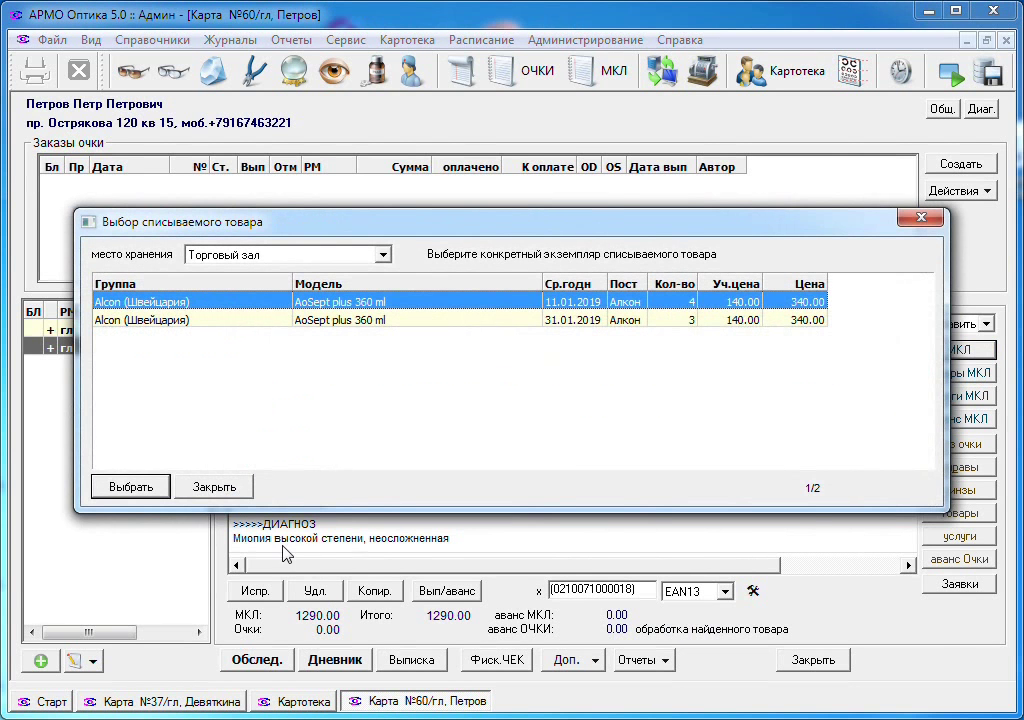
left_click(148, 487)
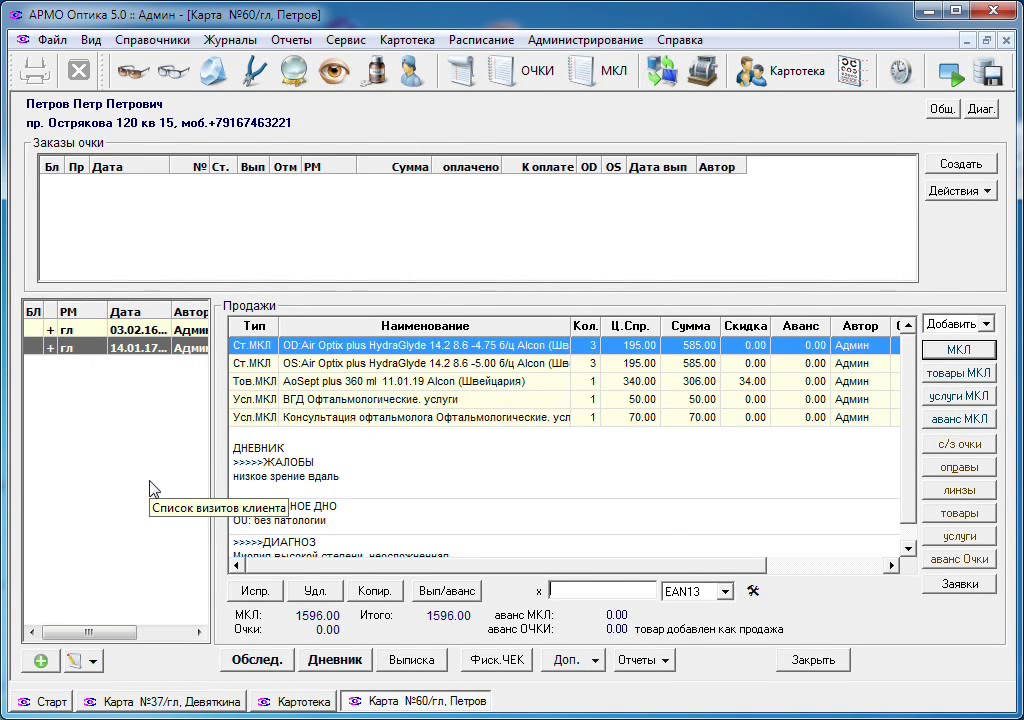
type("(0210071000377)")
key("Return")
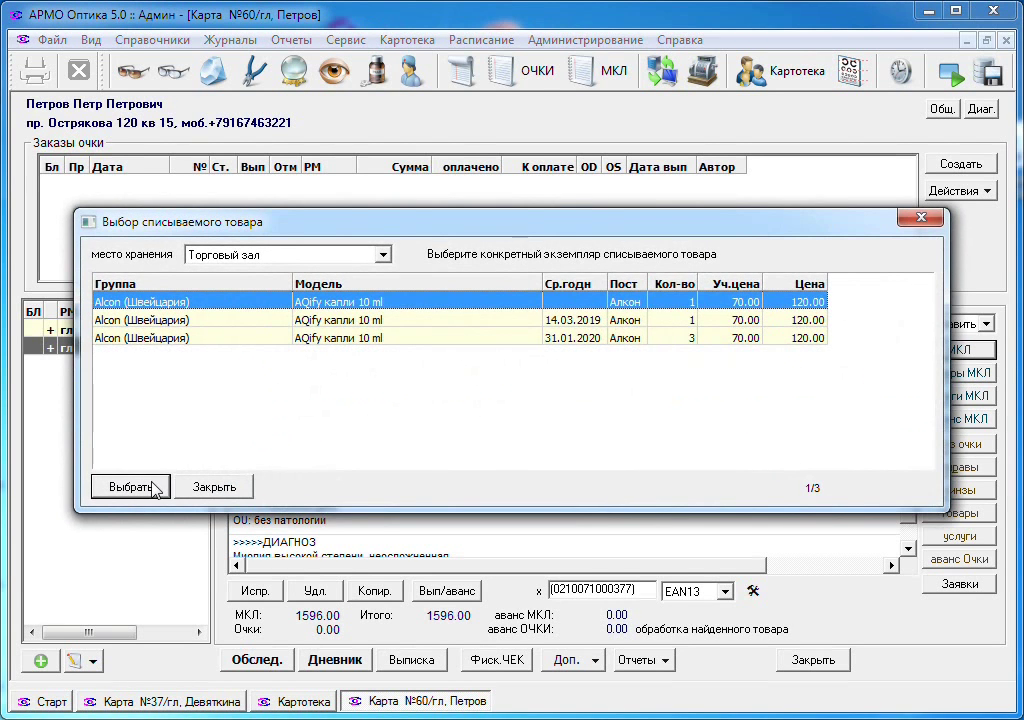
left_click(153, 487)
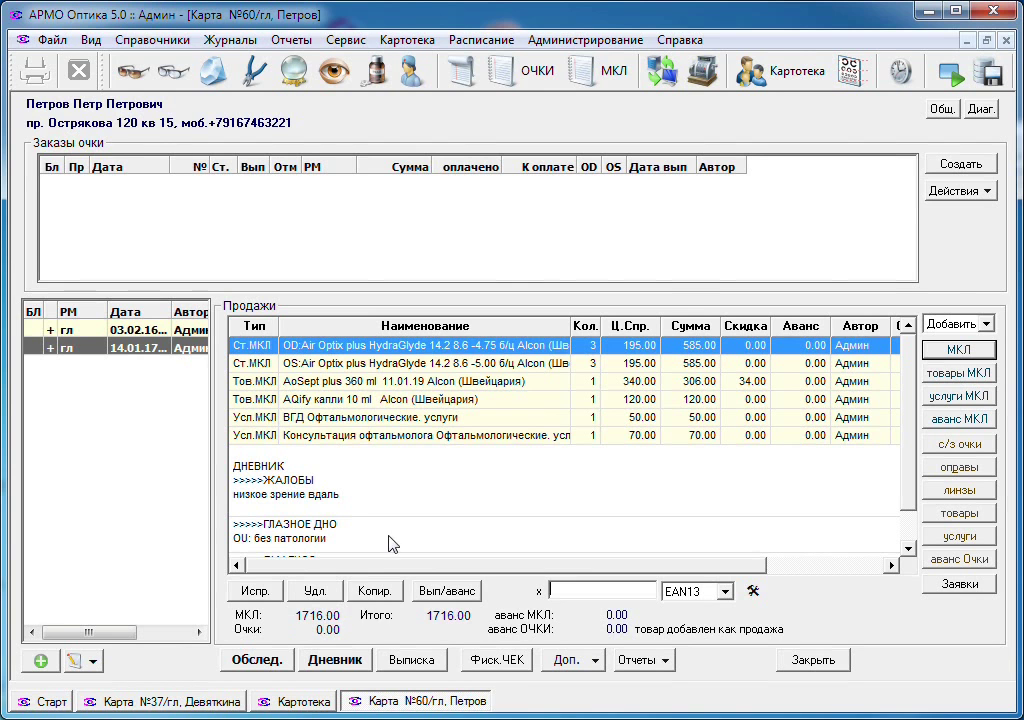
- Issue the fiscal receipt for all of the visit's sales at Касса №9 with 2000 received in cash
left_click(475, 665)
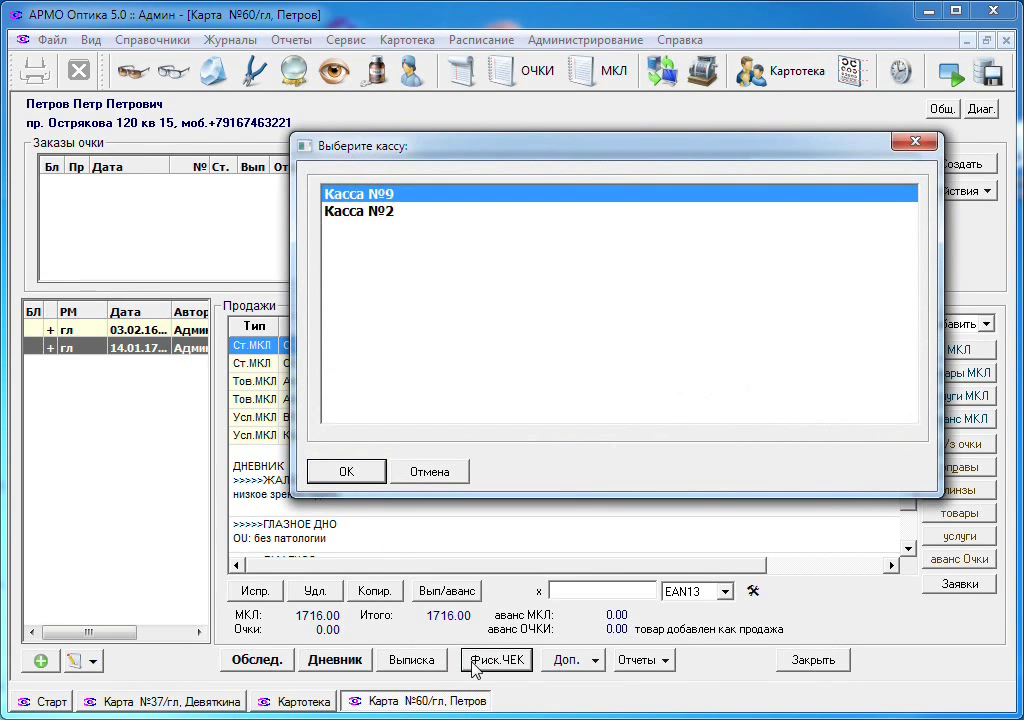
left_click(346, 473)
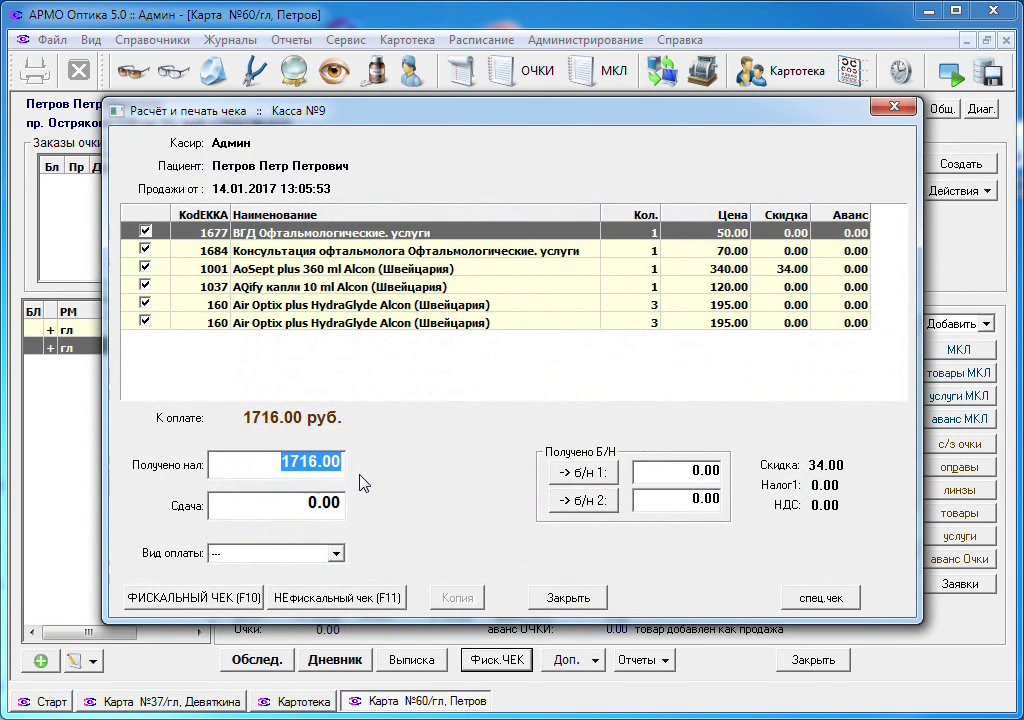
type("2000")
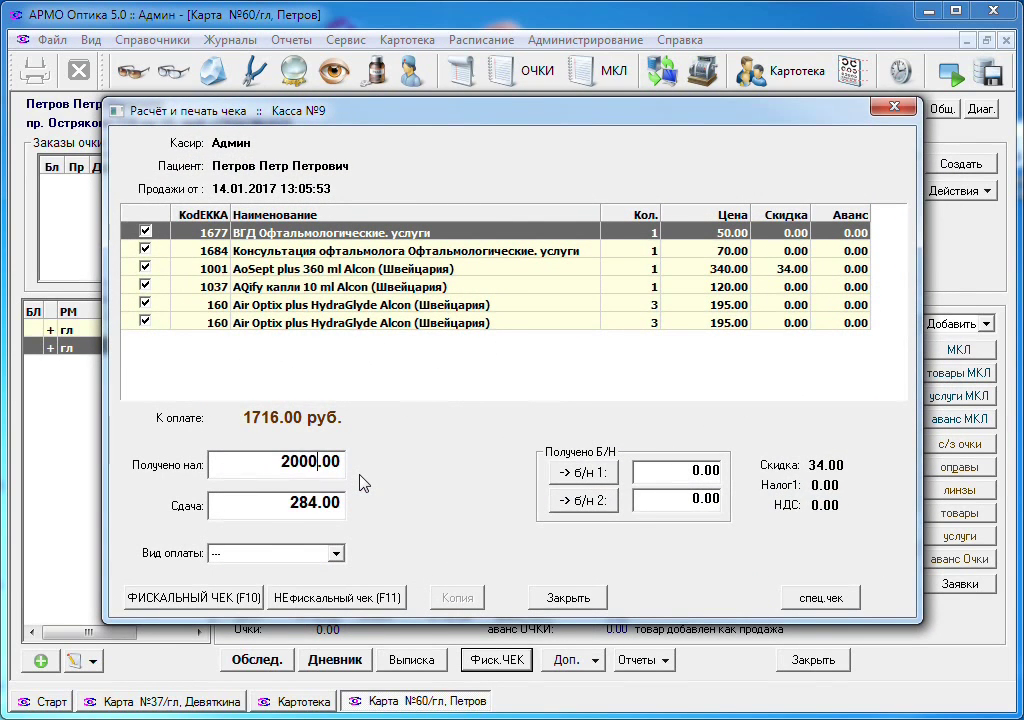
left_click(229, 601)
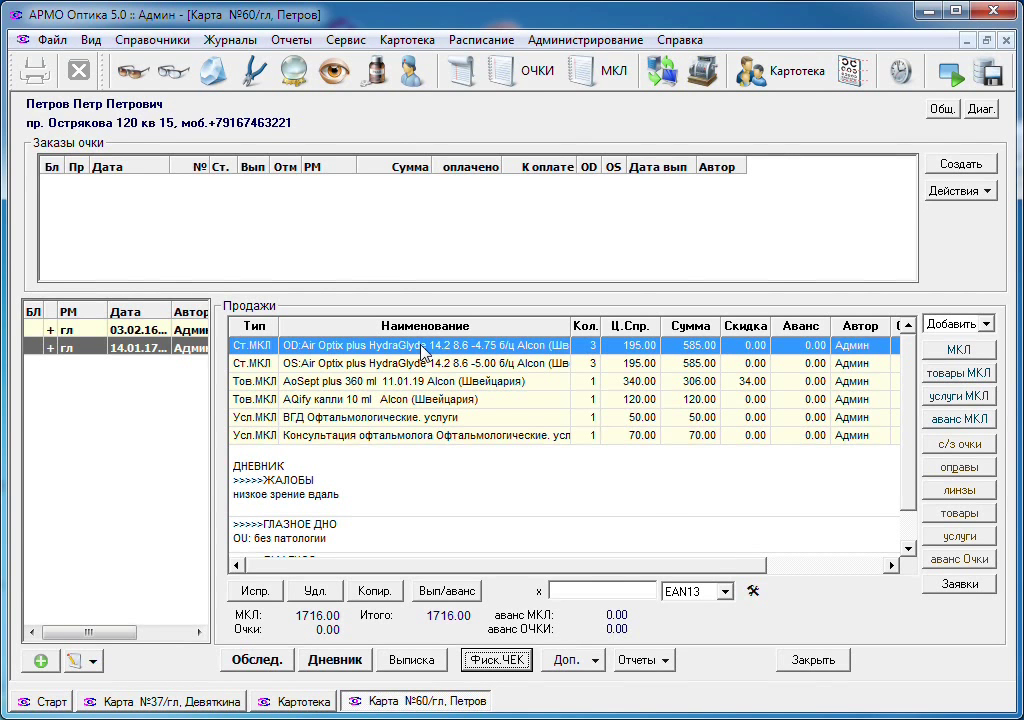
- In the card-file sales journal, view the patient card behind the 12:09 Opti-Free 15 ml sale and close the card
left_click(240, 45)
left_click(250, 234)
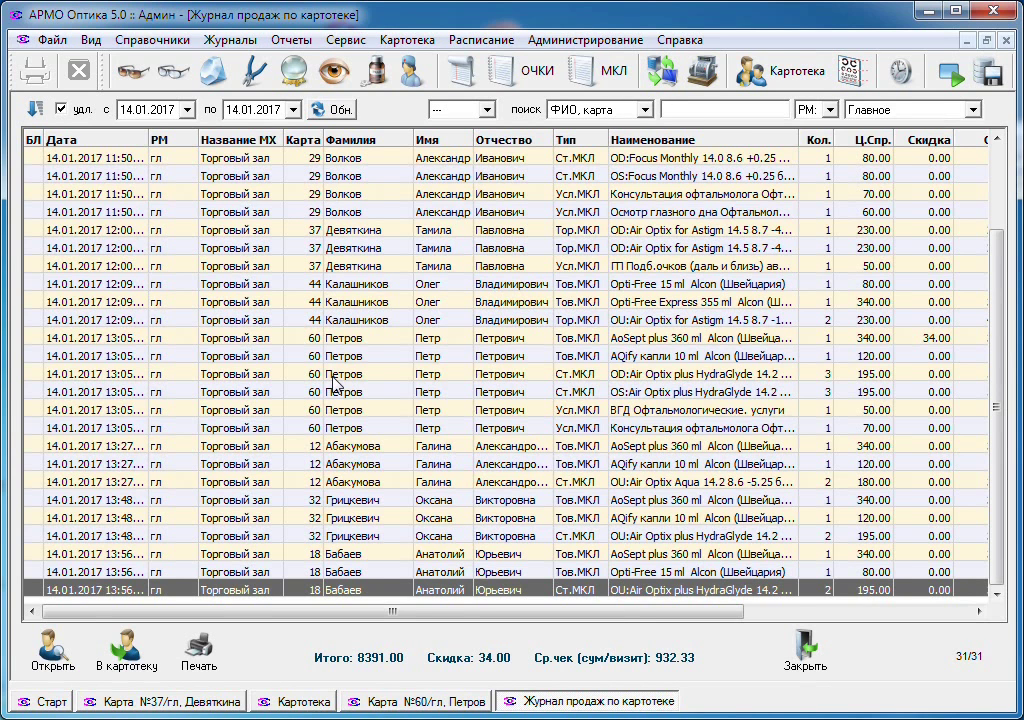
left_click(188, 110)
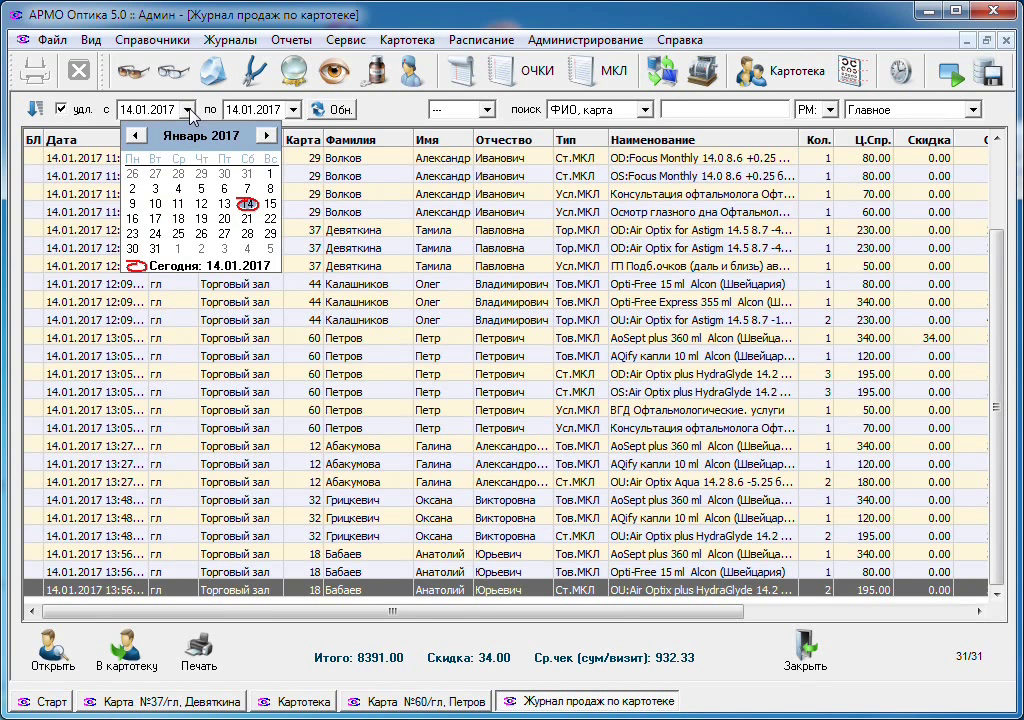
left_click(313, 210)
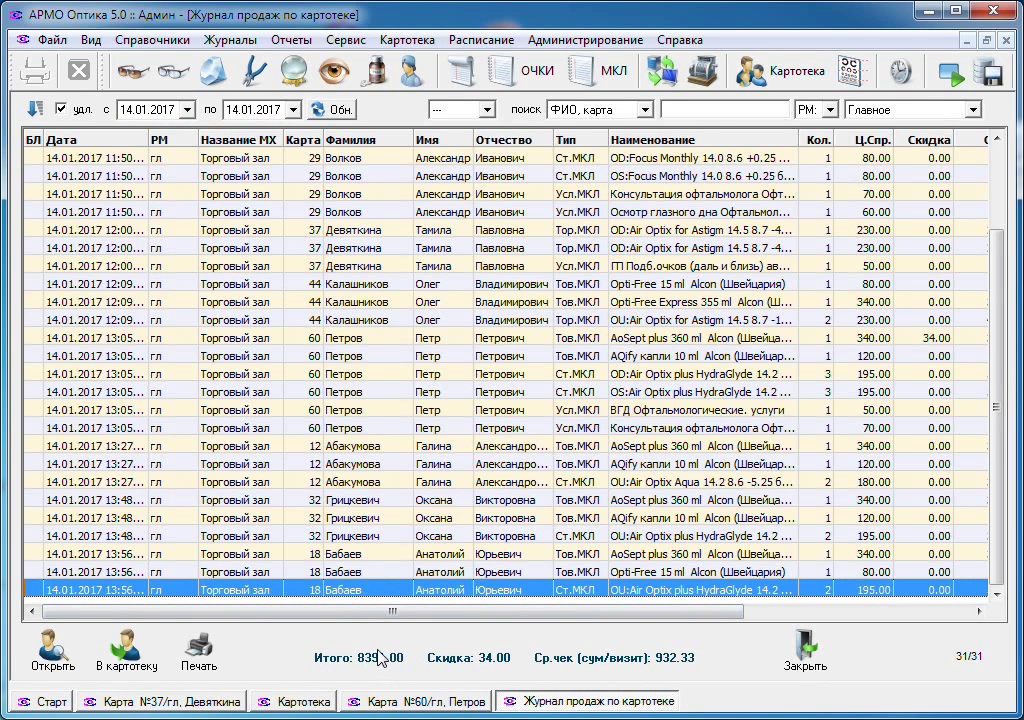
double_click(370, 286)
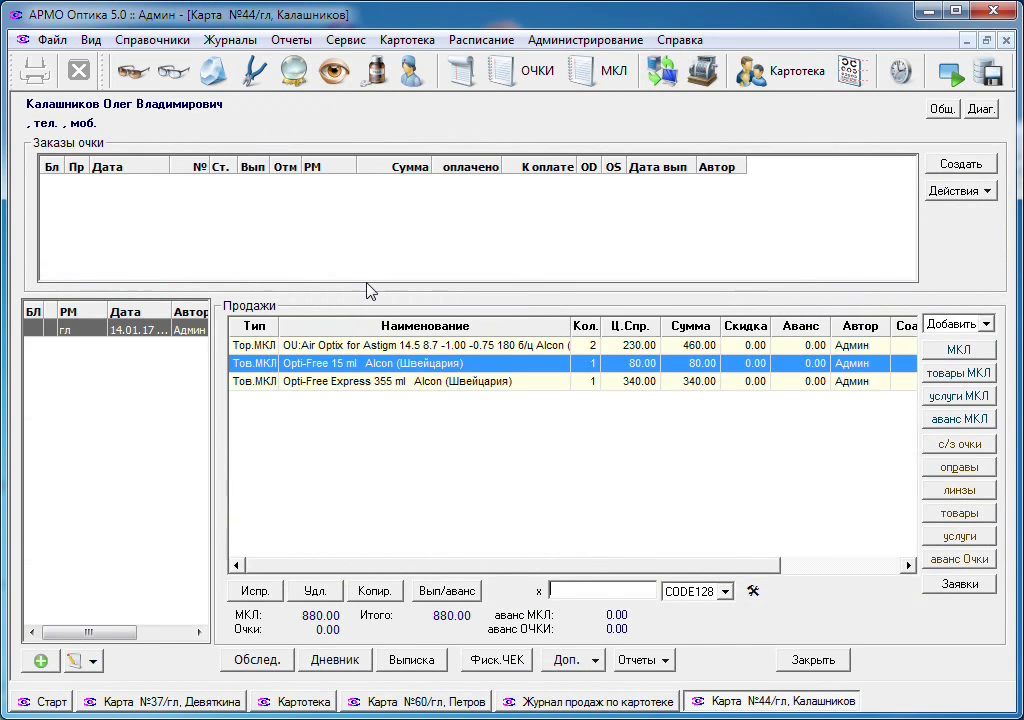
left_click(1007, 40)
- Open the cash receipts journal to view the receipts for 14.01.2017
left_click(234, 41)
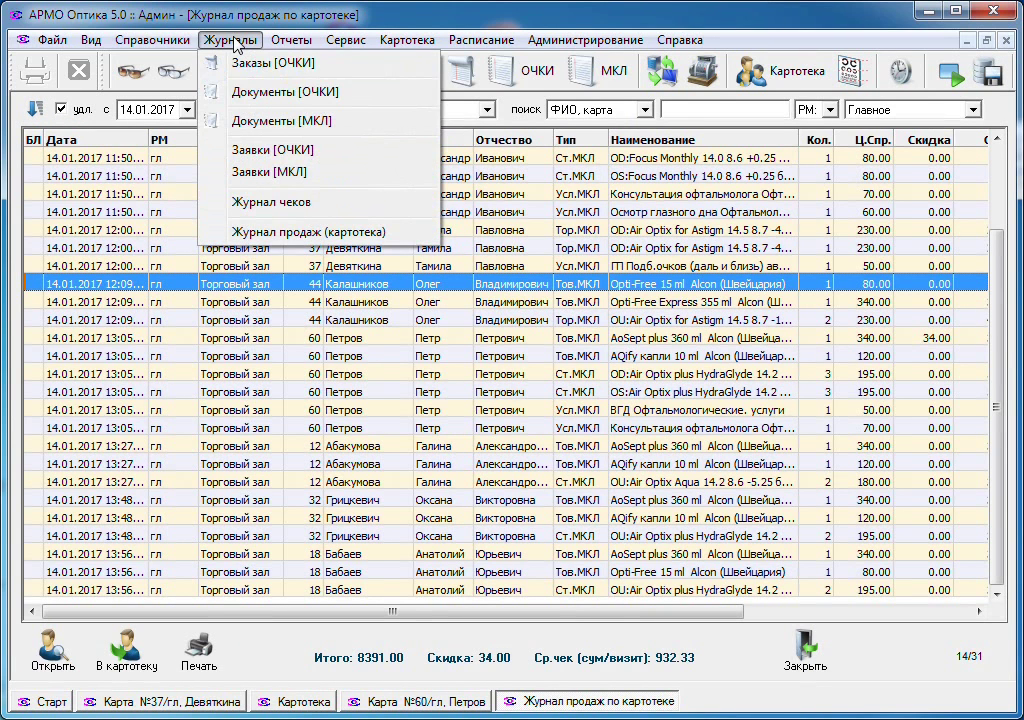
left_click(276, 203)
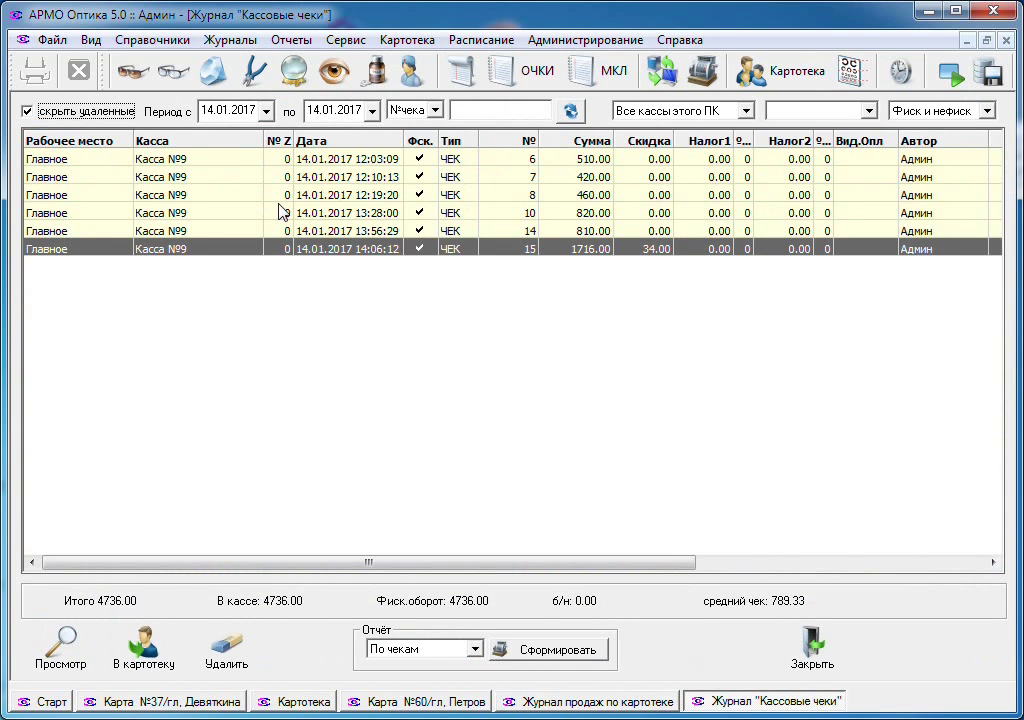
left_click(234, 41)
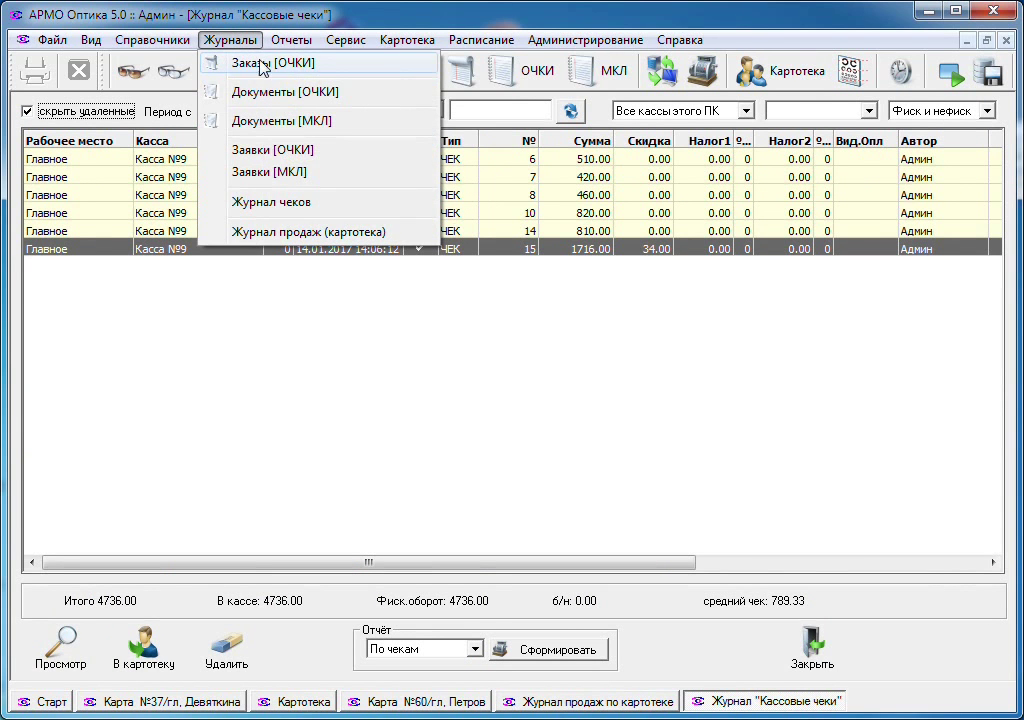
mouse_move(288, 44)
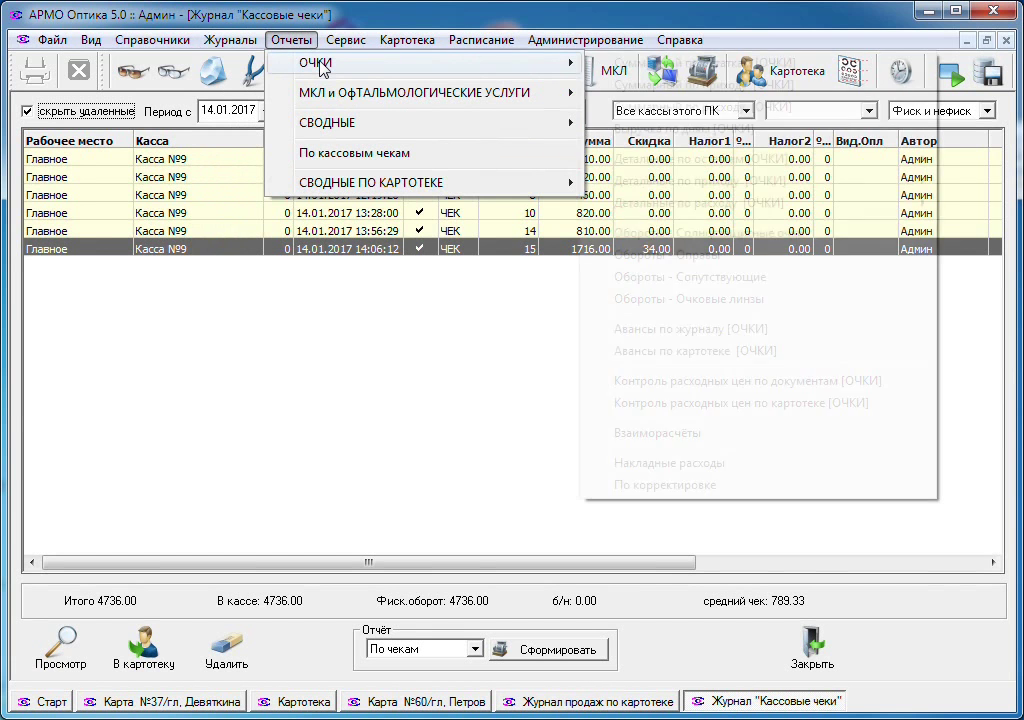
mouse_move(323, 66)
mouse_move(325, 100)
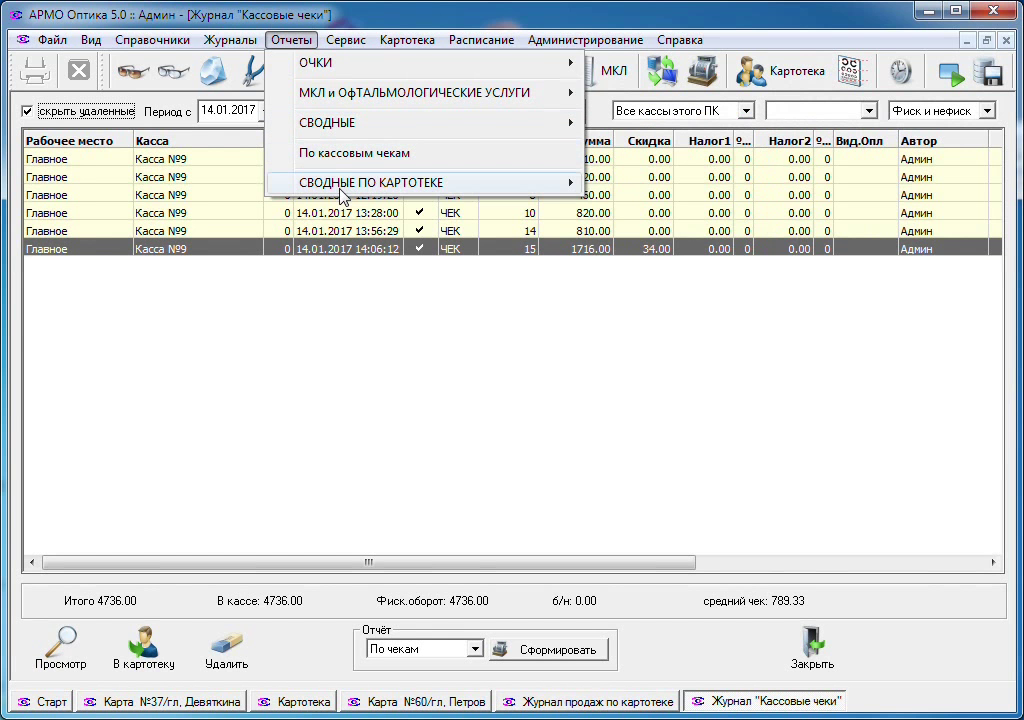
mouse_move(343, 192)
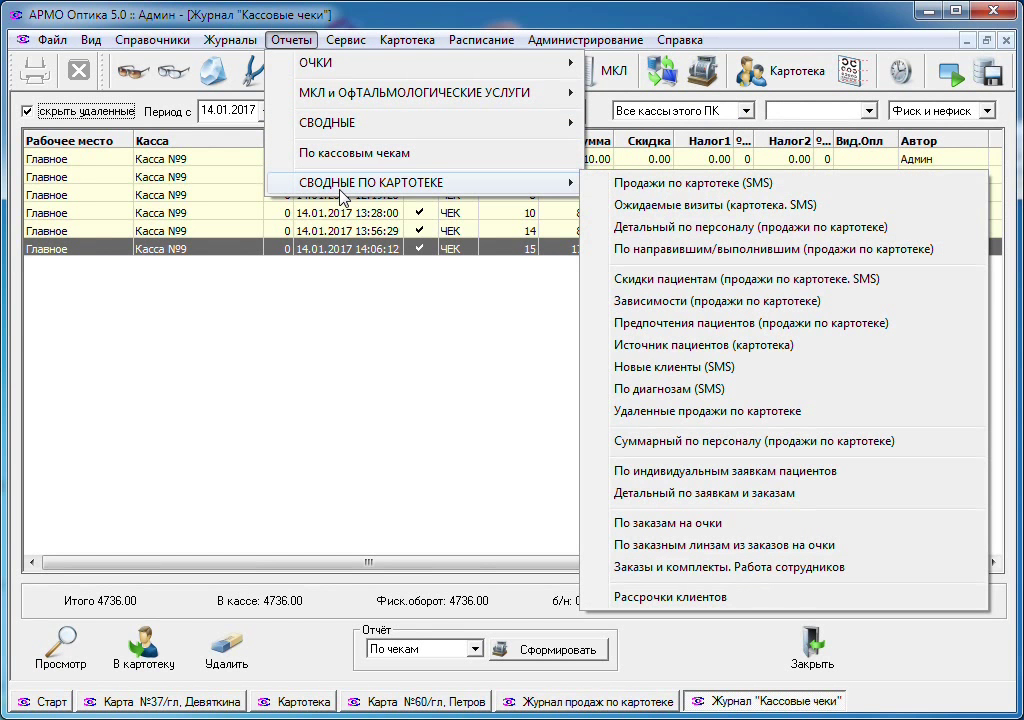
left_click(335, 314)
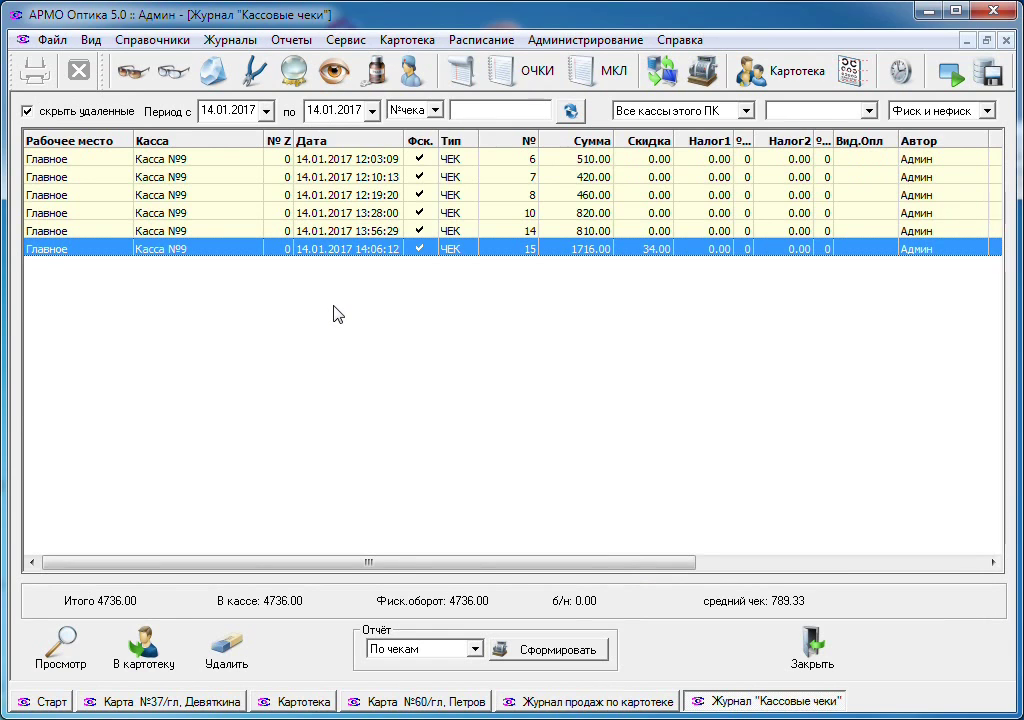